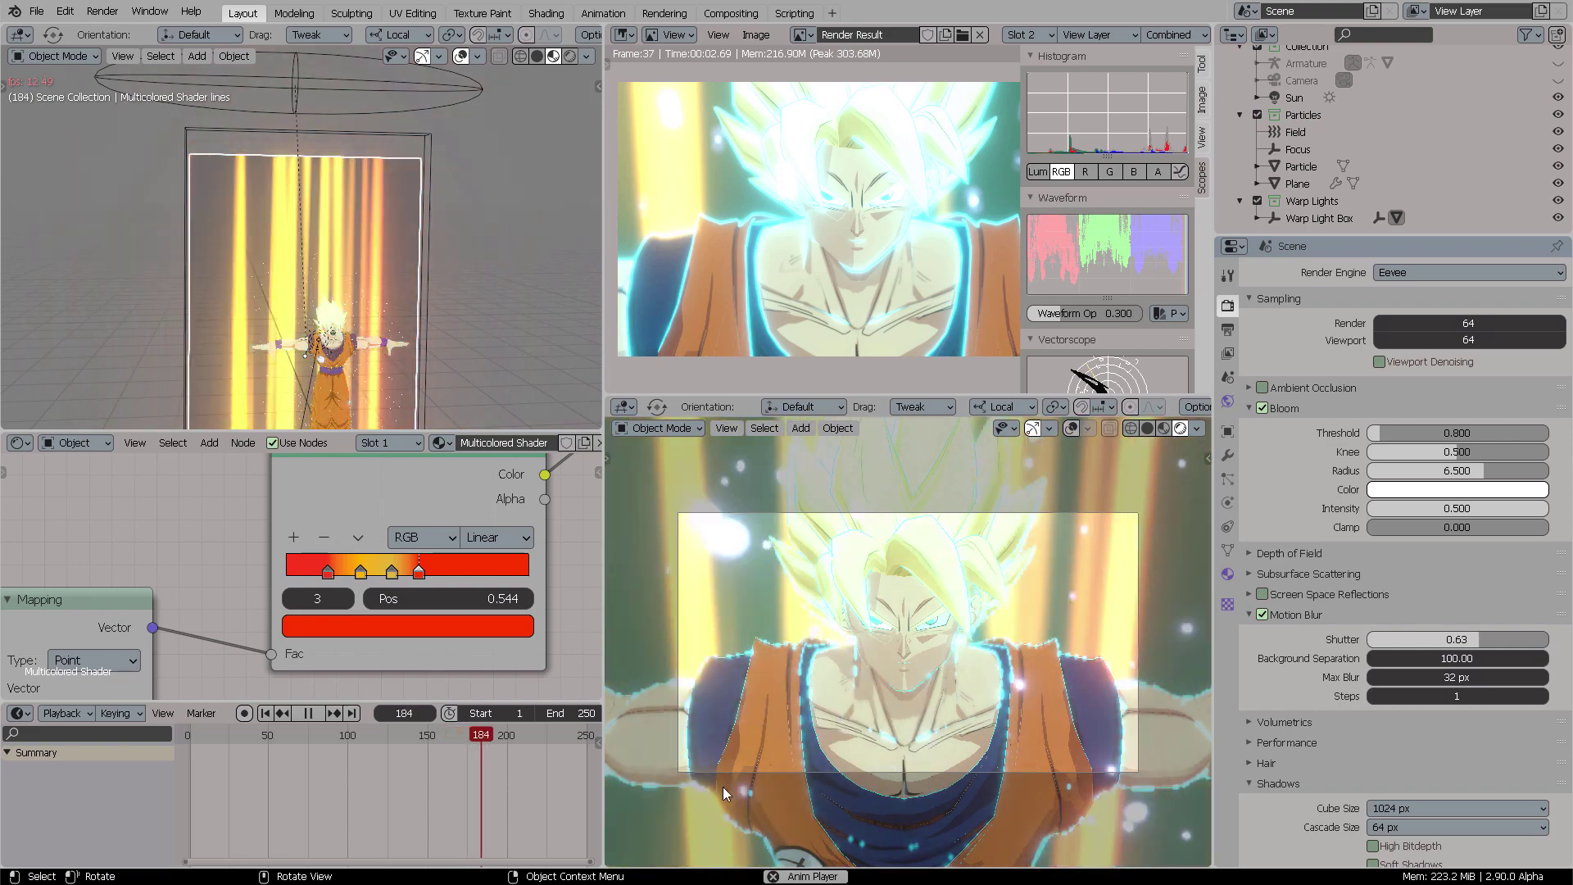
# Recolour the ramp's red, orange and yellow stops to cyan, light cyan and light sky-blue
pyautogui.click(449, 627)
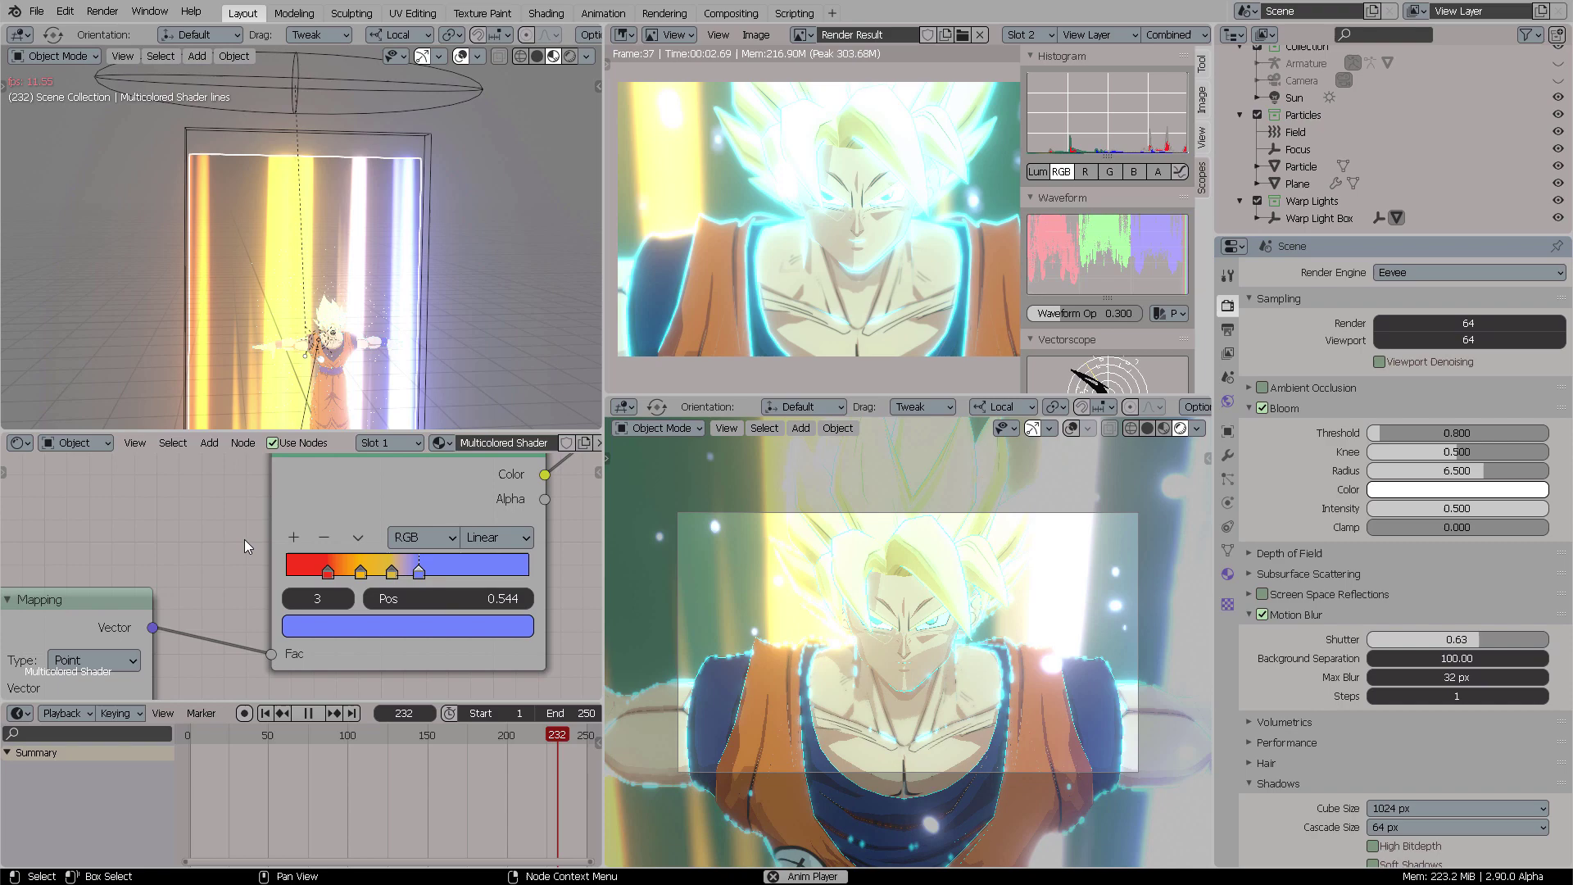
pyautogui.click(328, 570)
pyautogui.click(356, 623)
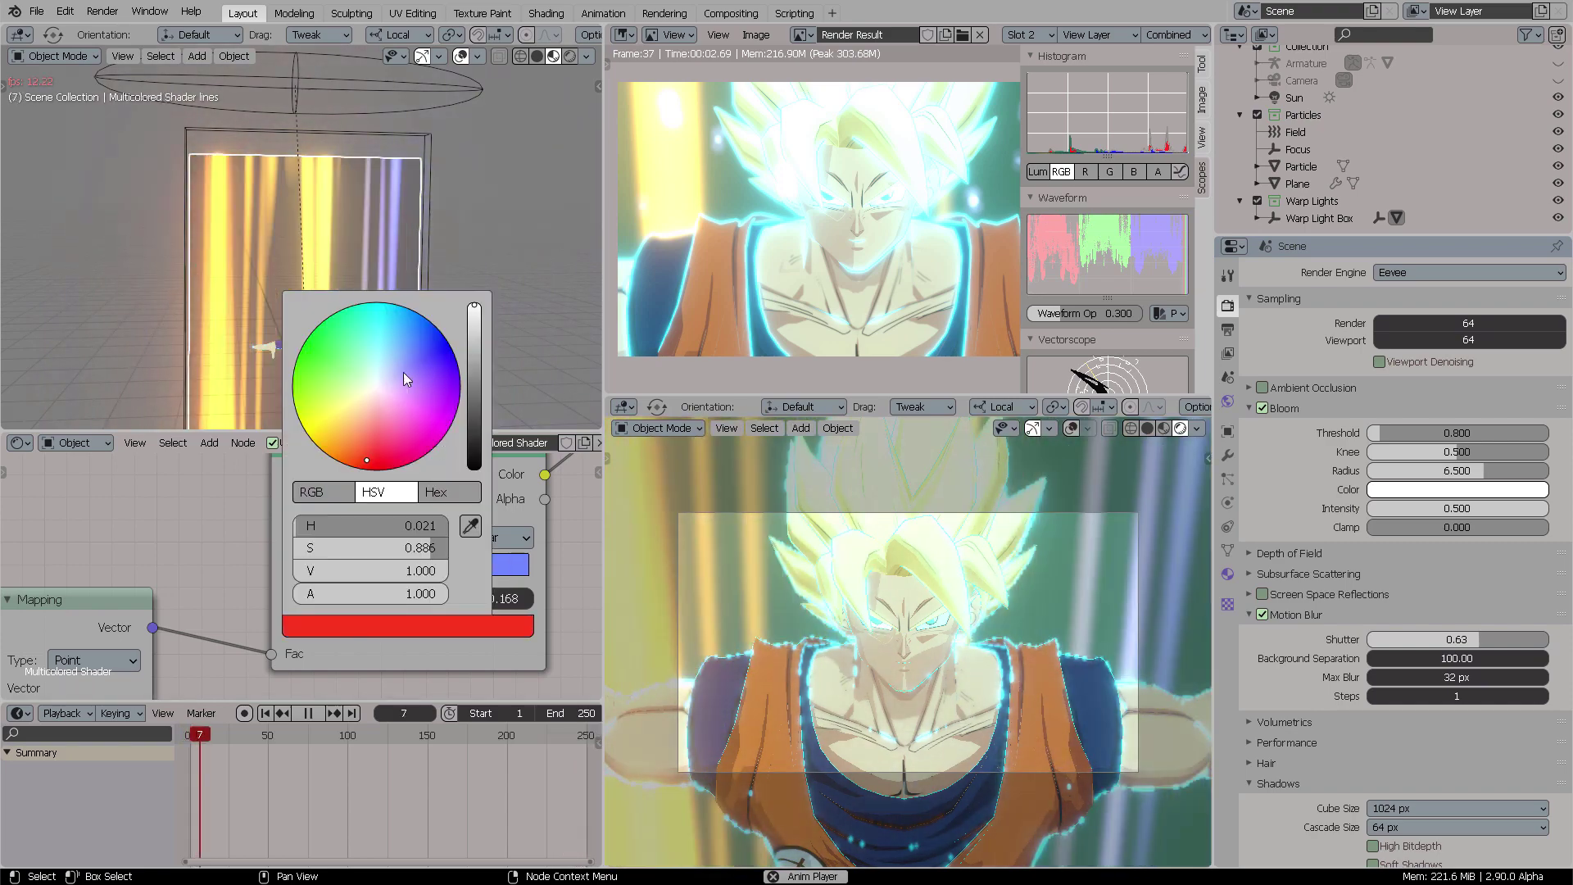
pyautogui.click(403, 371)
pyautogui.click(386, 334)
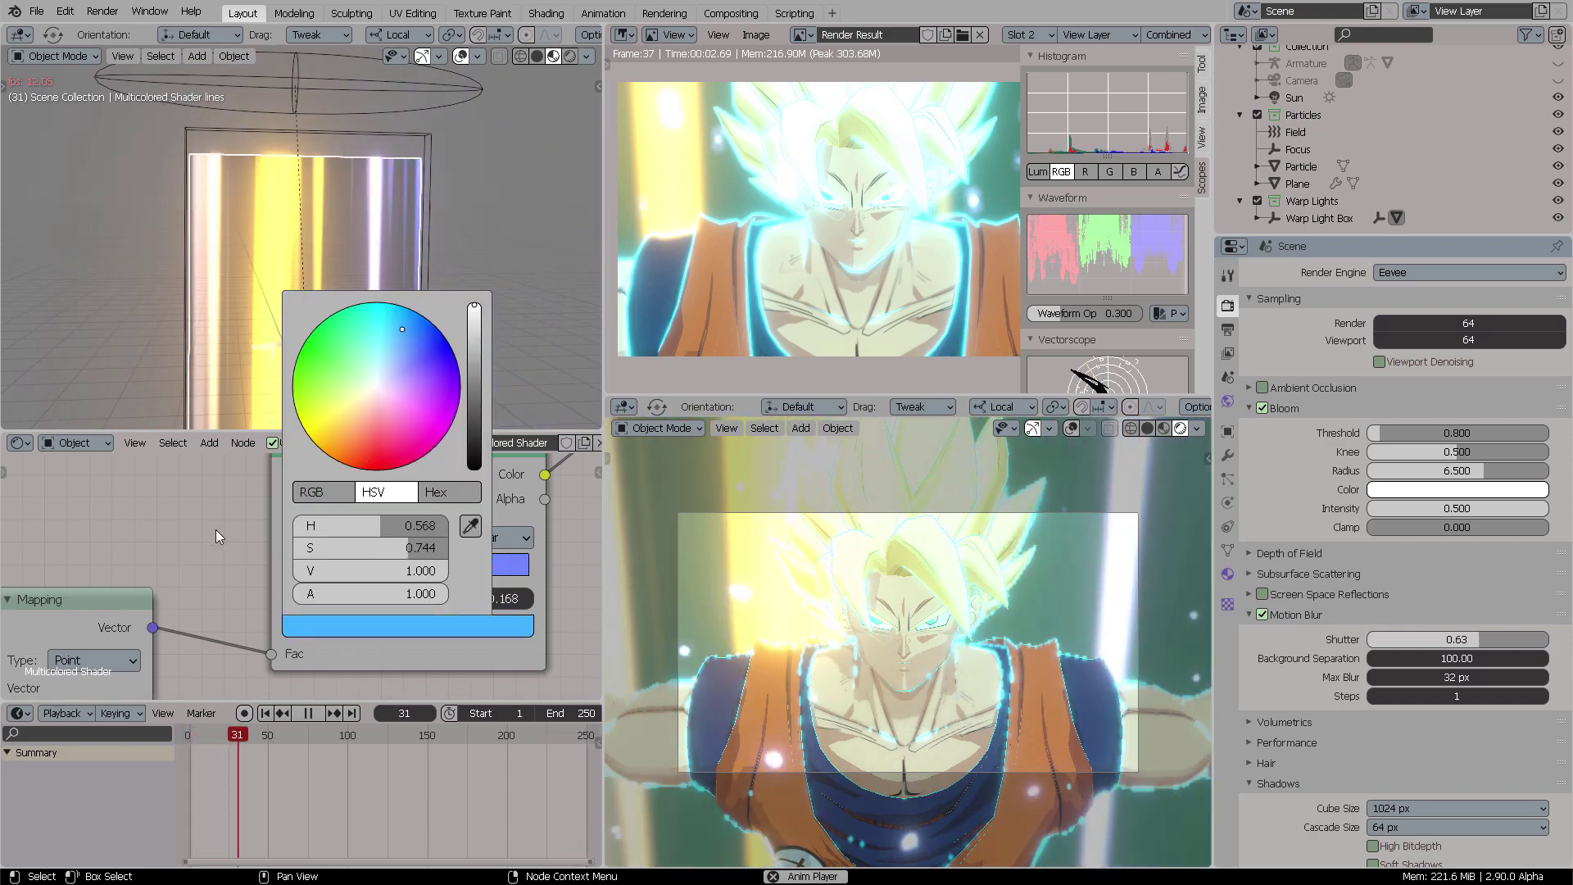
pyautogui.click(360, 570)
pyautogui.click(362, 629)
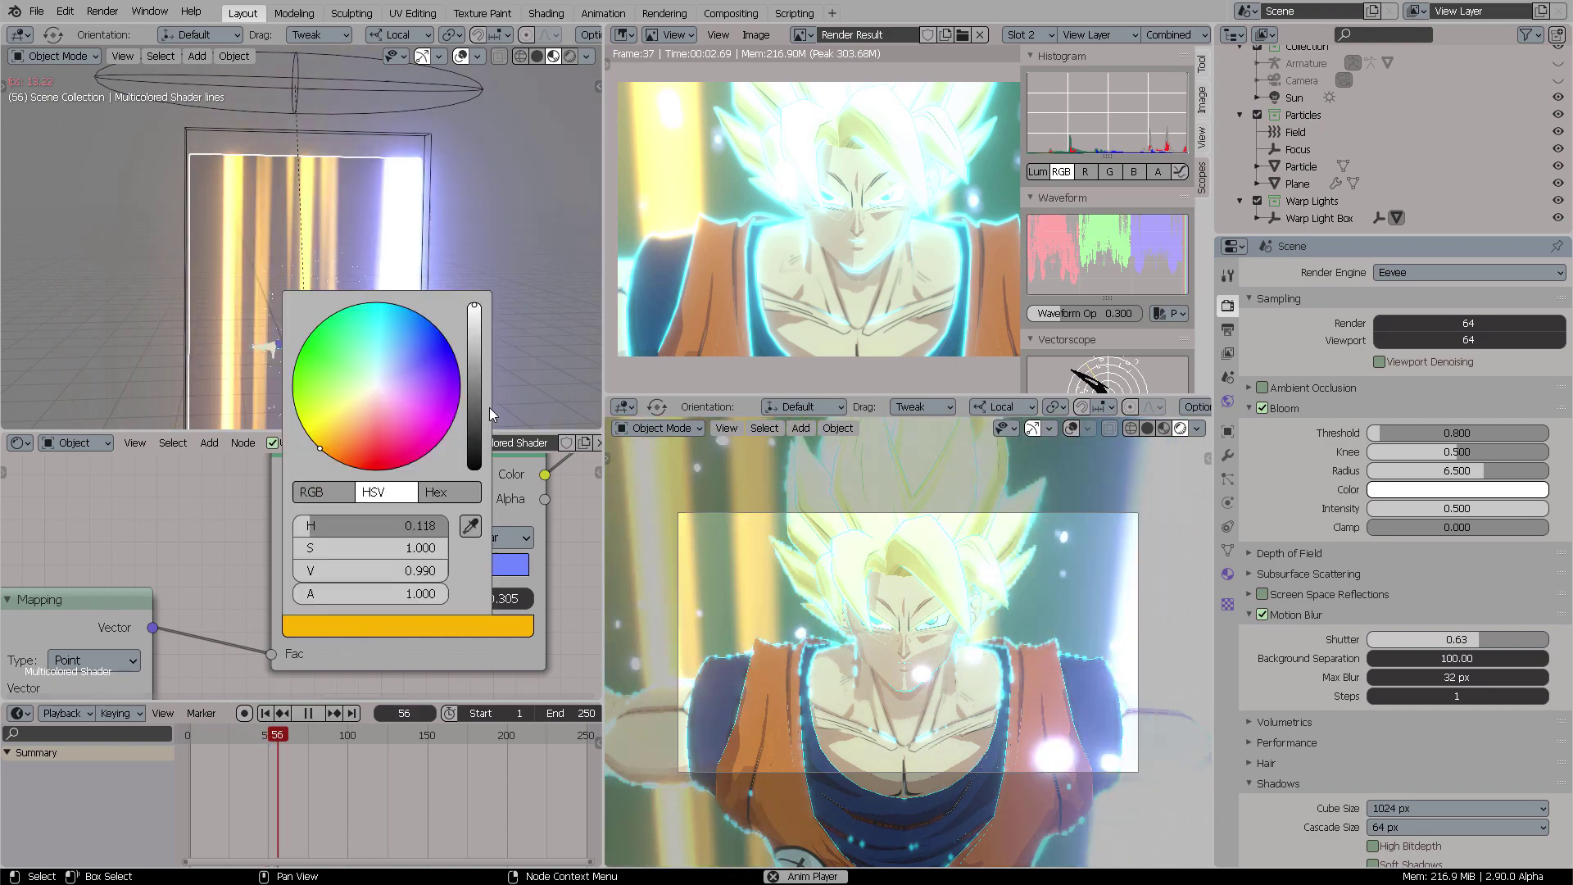
pyautogui.click(390, 343)
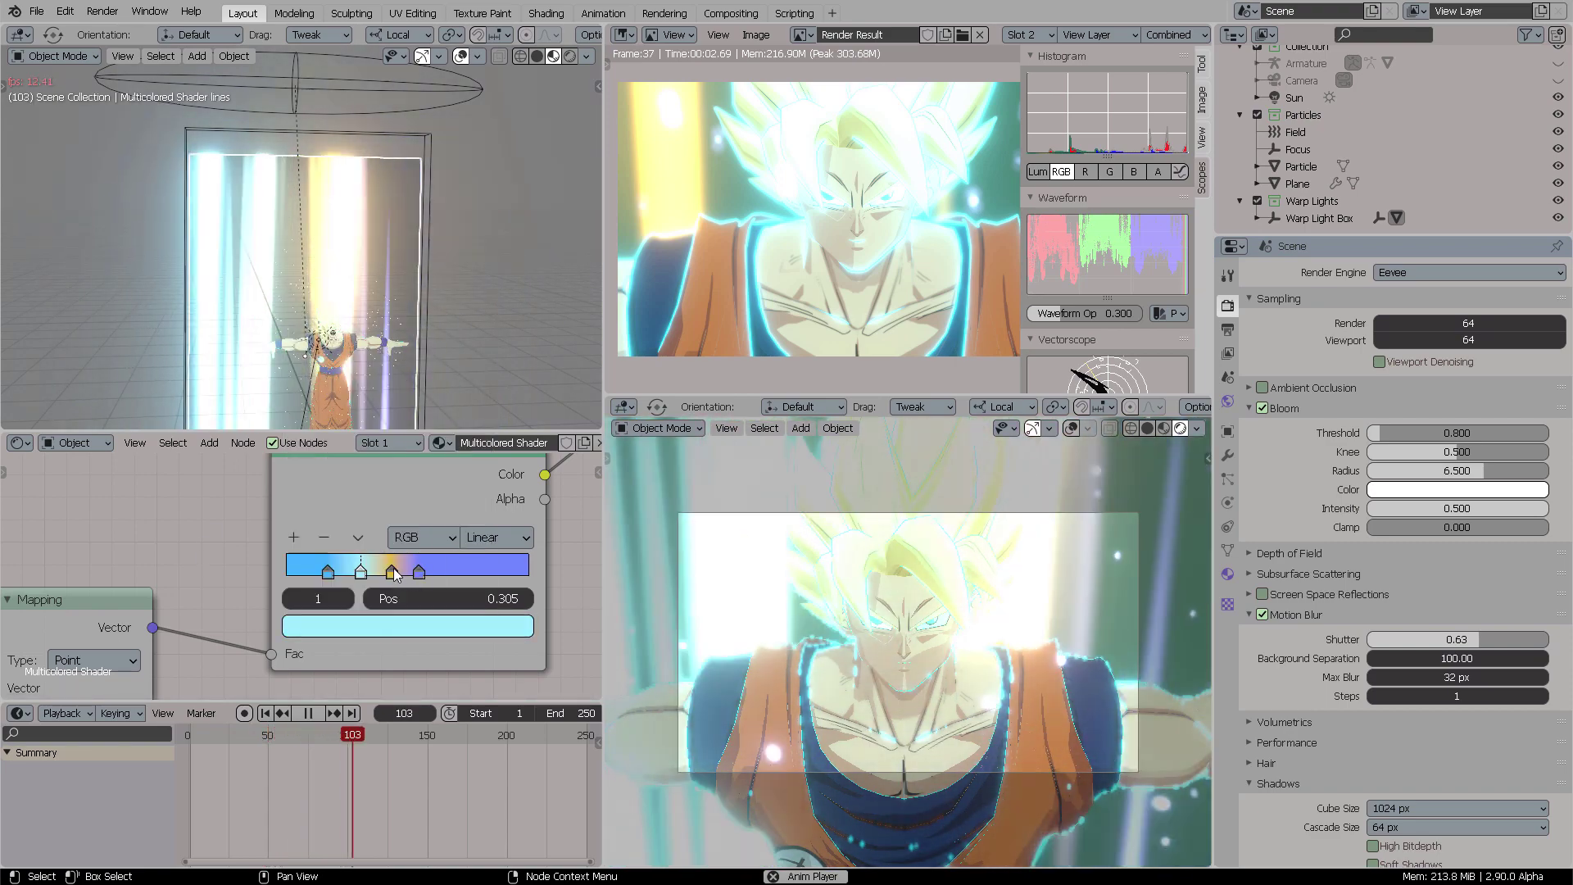
pyautogui.click(392, 571)
pyautogui.click(385, 625)
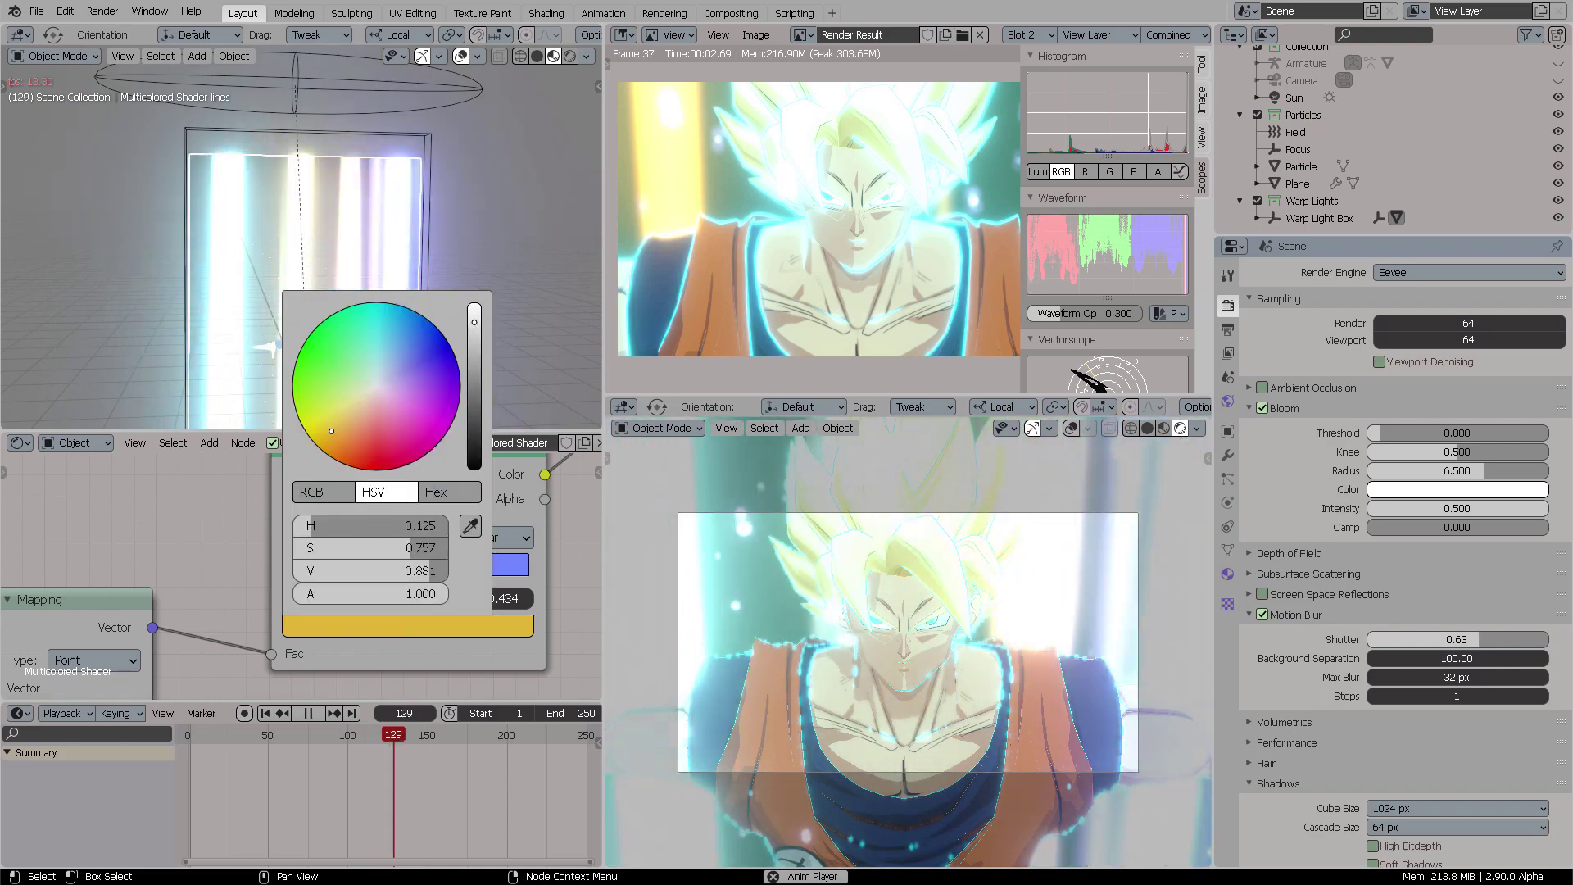
pyautogui.click(380, 367)
pyautogui.click(211, 443)
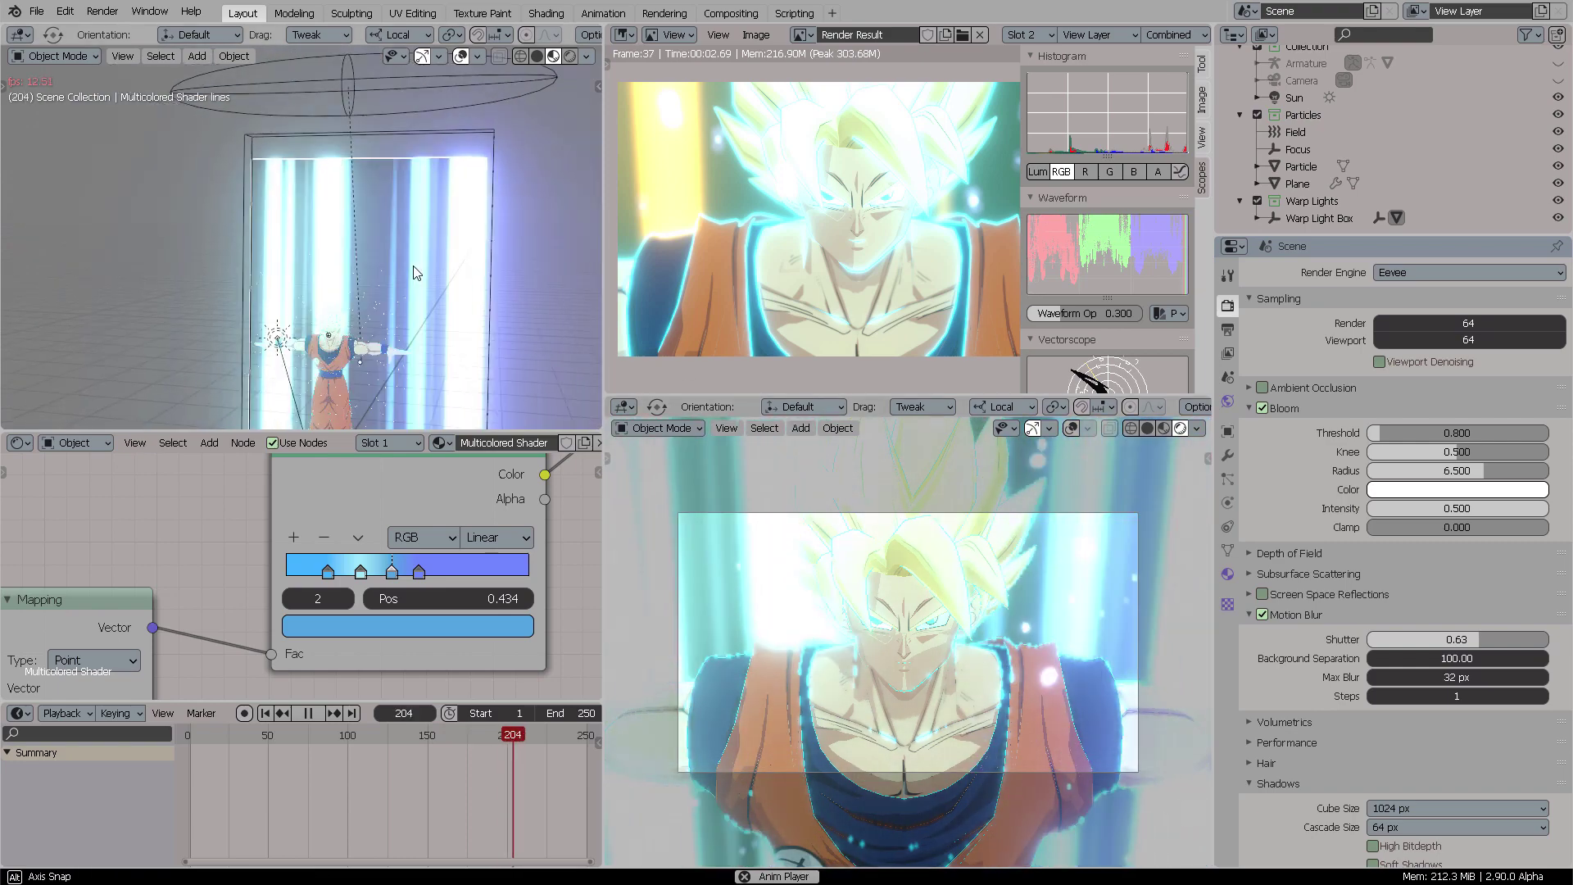
# Grab the ControlLines ring above Goku and shift it slightly lower and sideways
pyautogui.moveTo(436, 277); pyautogui.dragTo(360, 144, button='middle')
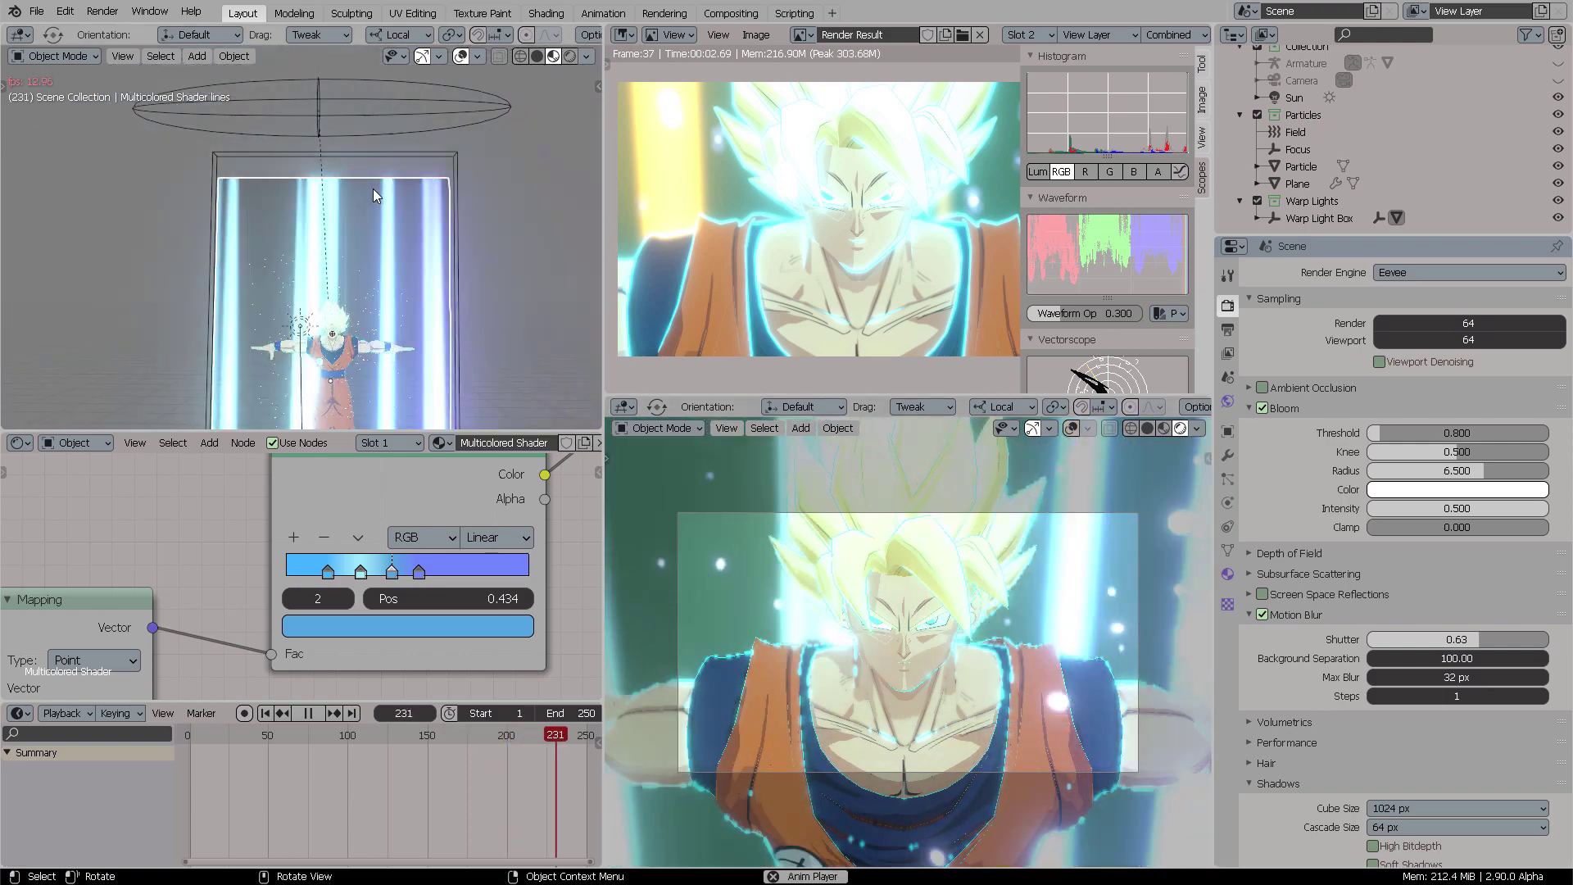
pyautogui.click(381, 130)
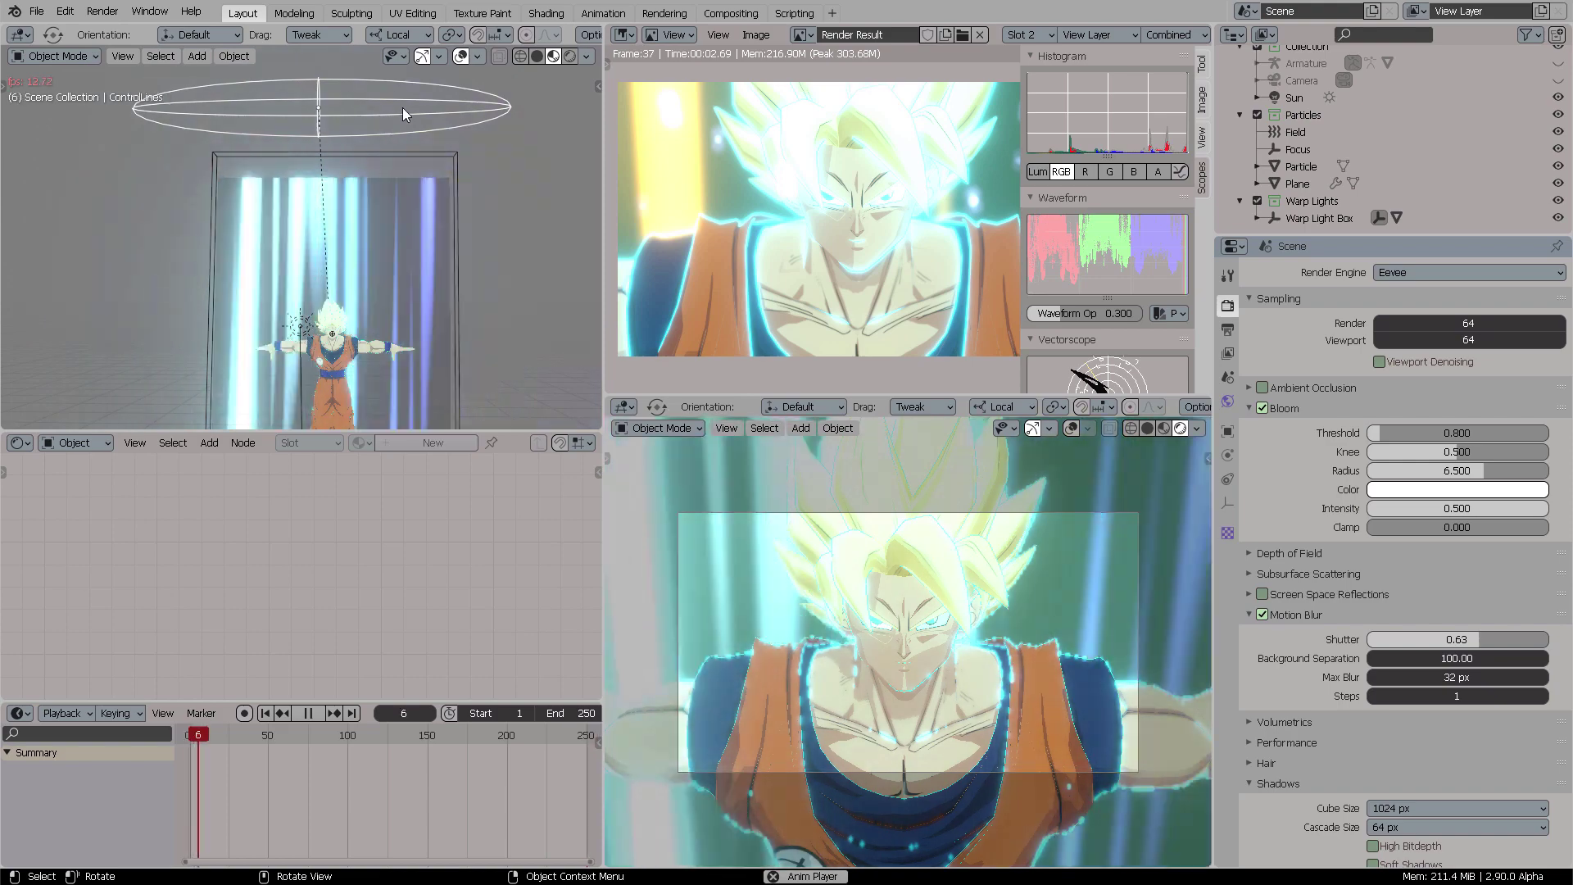
pyautogui.press('g')
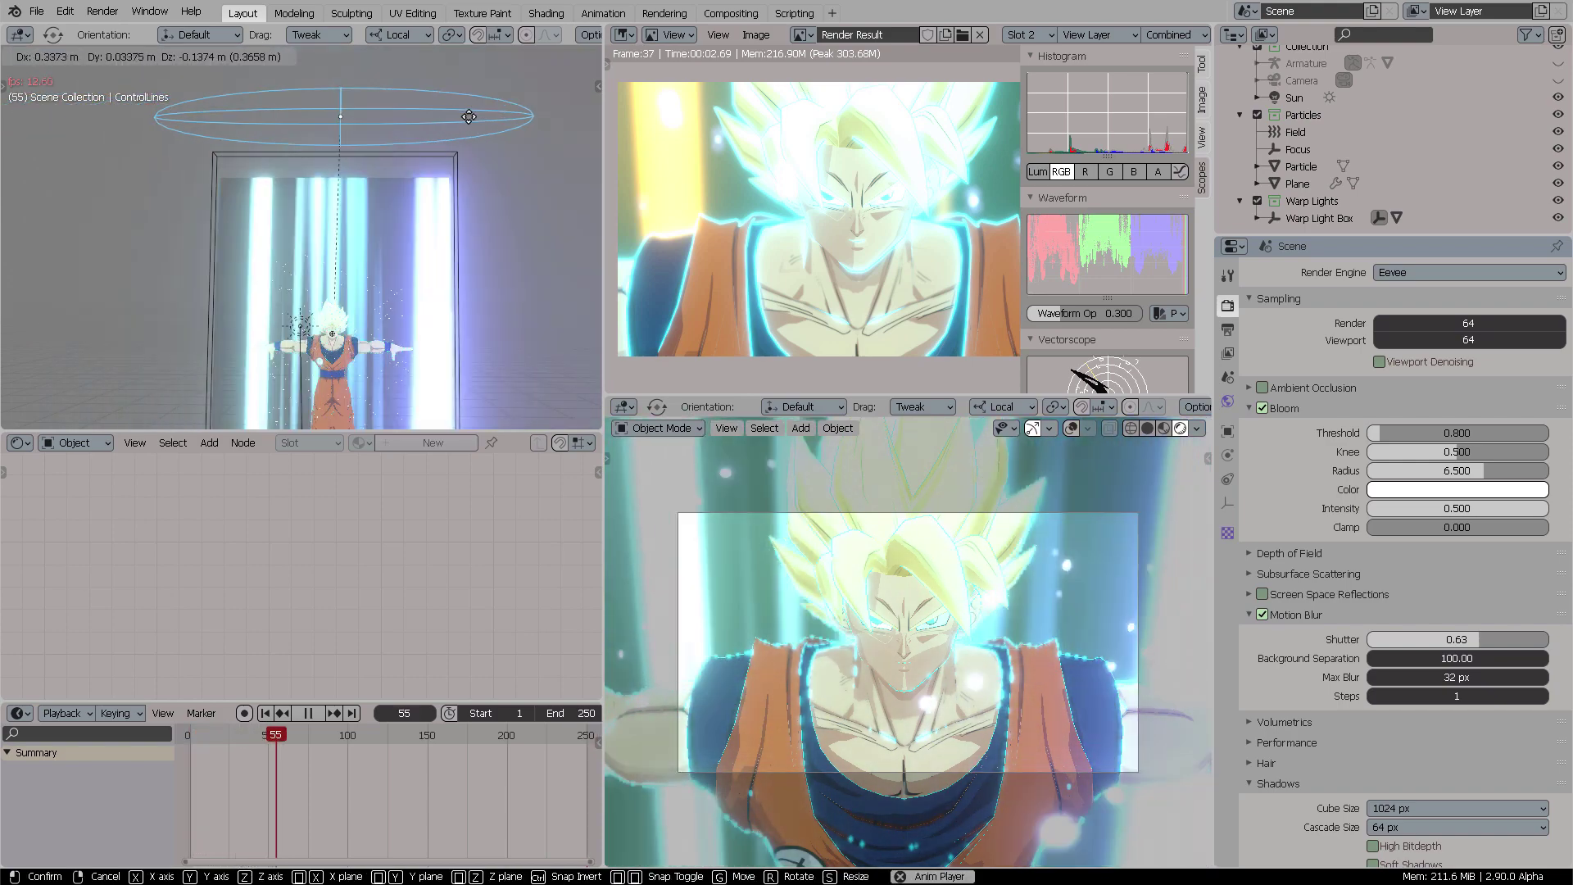
pyautogui.click(401, 125)
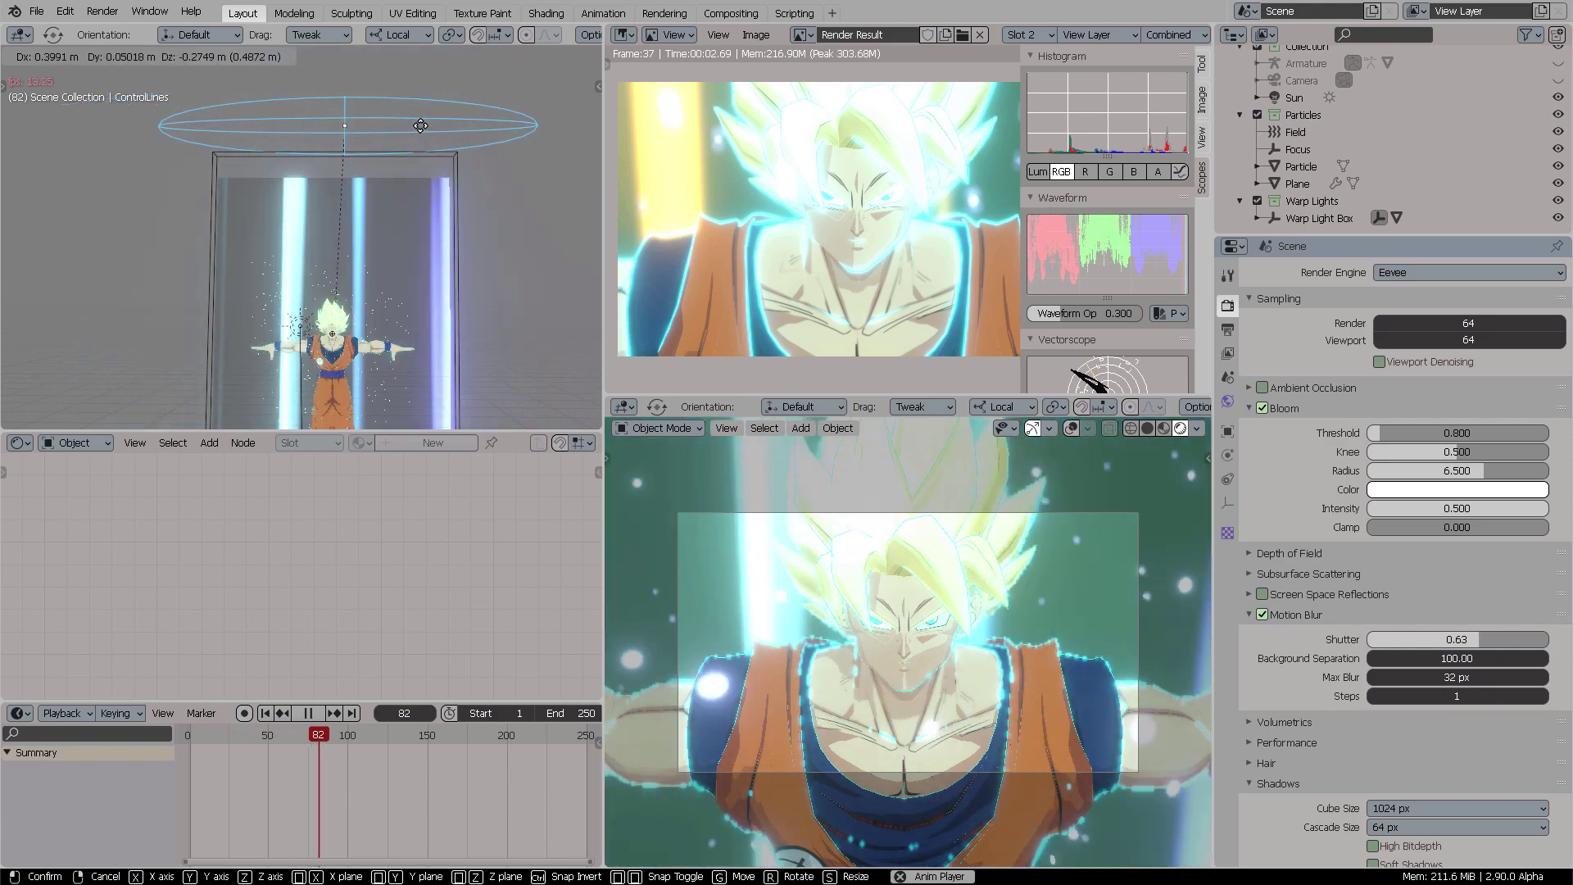
pyautogui.moveTo(400, 125); pyautogui.dragTo(426, 208, button='middle')
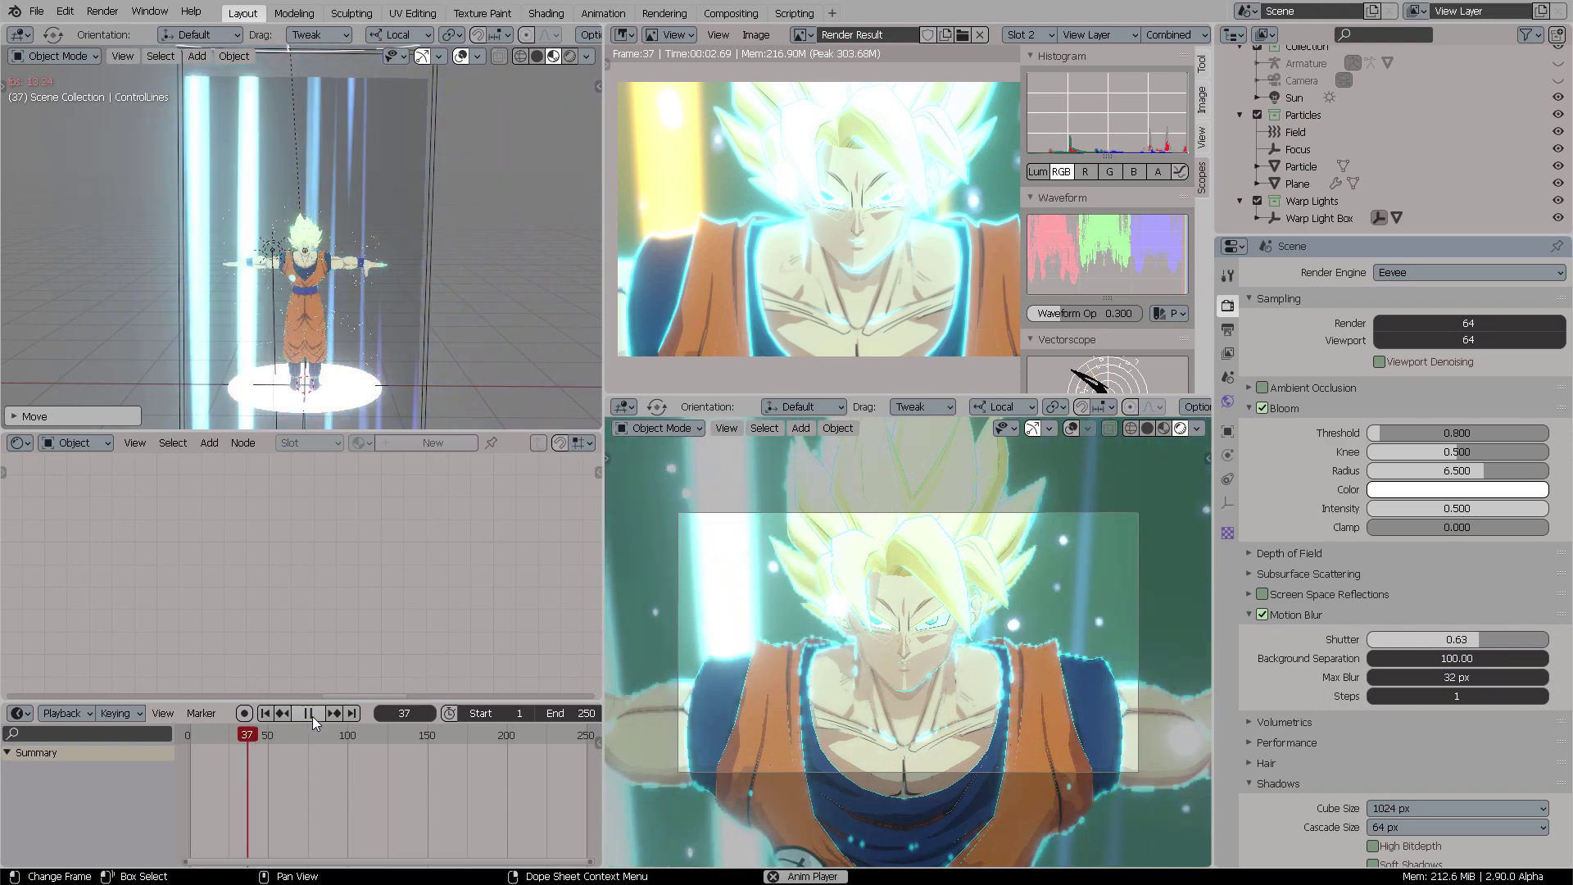
# Pause playback at frame 41, frame Goku's whole body, and render the frame with F12
pyautogui.click(312, 716)
pyautogui.scroll(5, 338, 288)
pyautogui.moveTo(373, 328); pyautogui.dragTo(351, 244, button='middle')
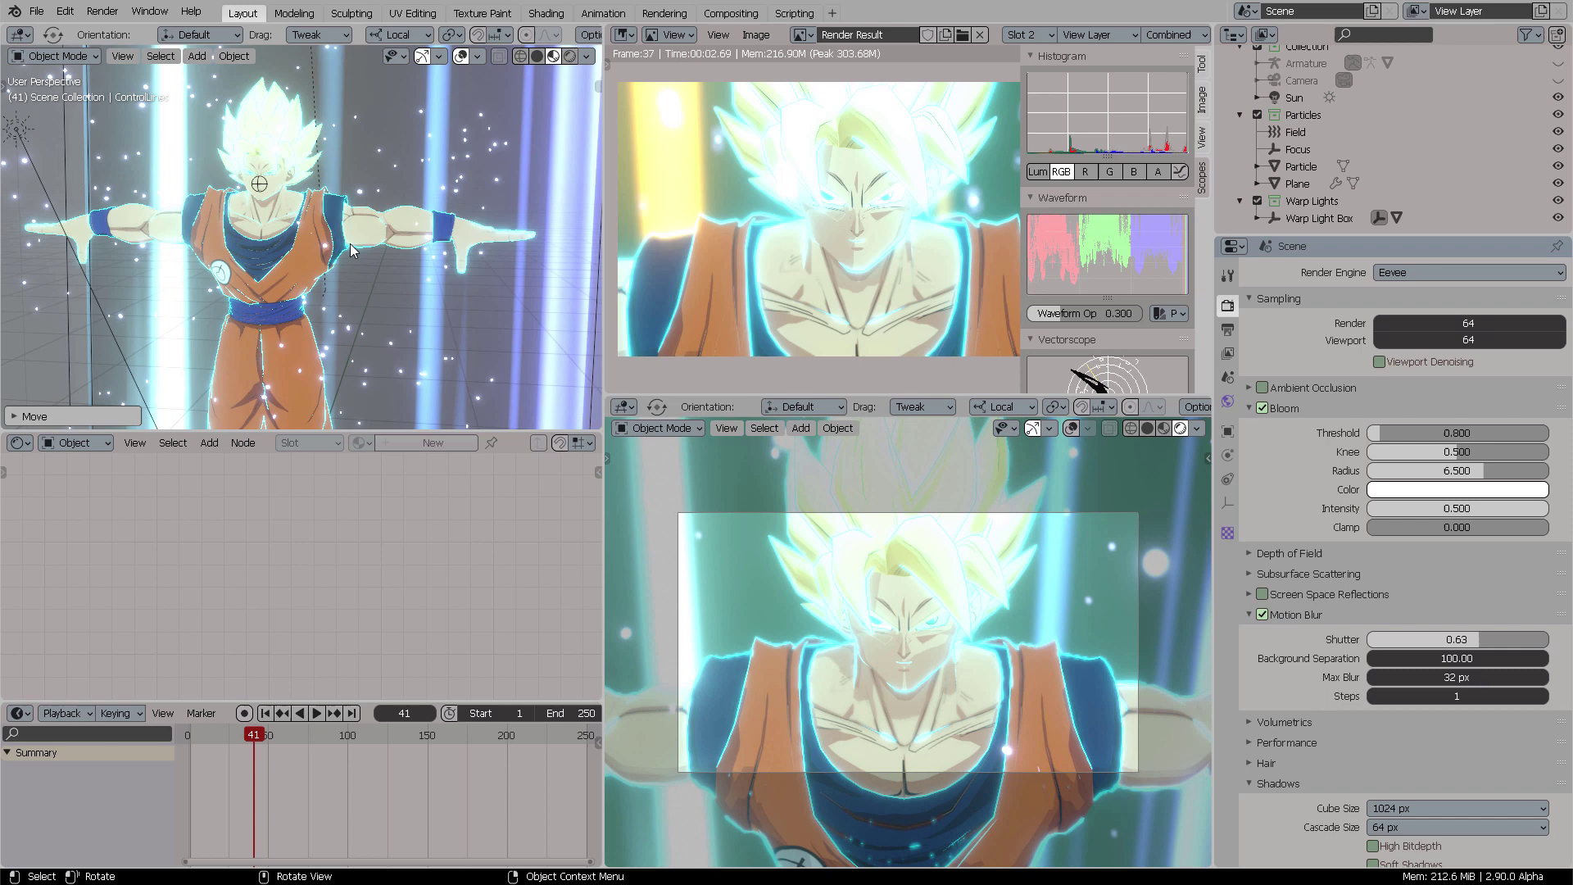
pyautogui.moveTo(181, 301); pyautogui.dragTo(241, 289, button='middle')
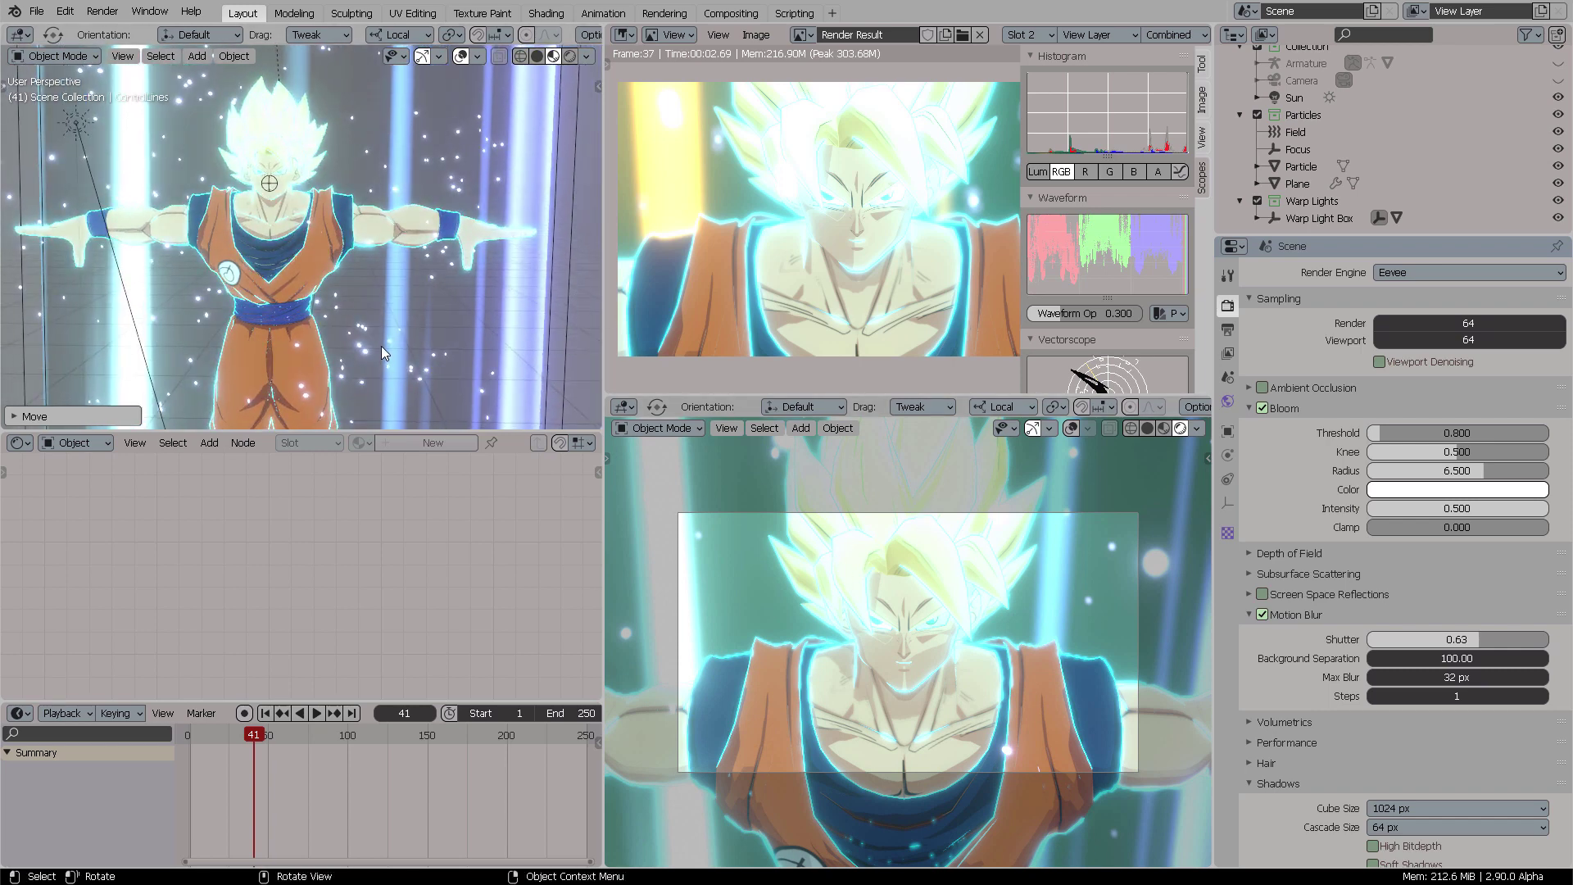
pyautogui.press('F12')
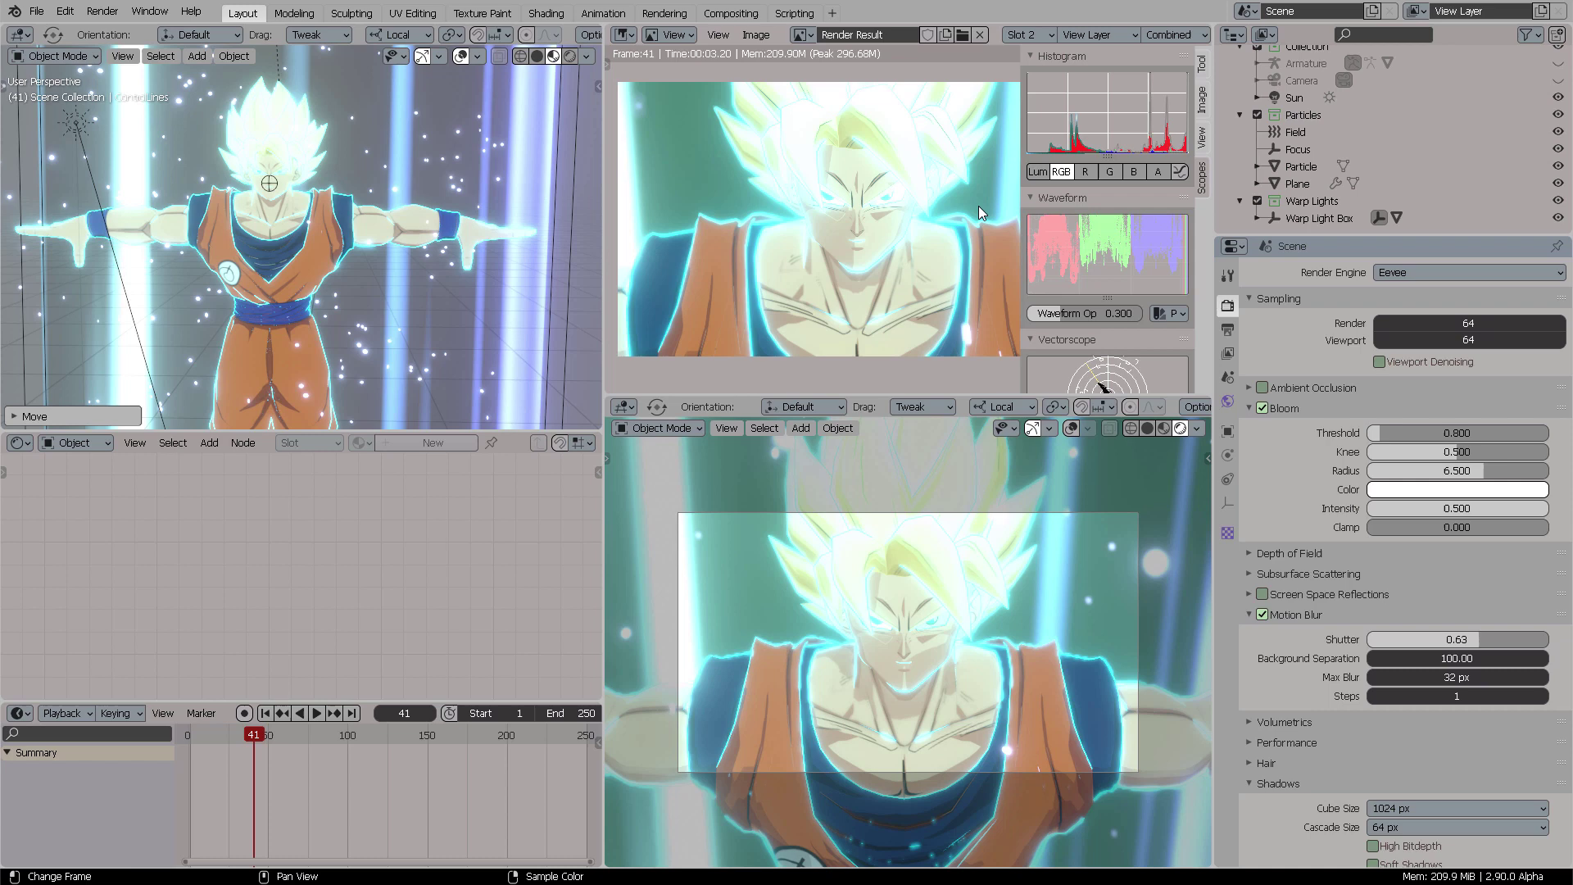
# Hide the scopes sidebar, zoom into the render, and toggle Motion Blur off and back on
pyautogui.press('n')
pyautogui.scroll(3, 930, 185)
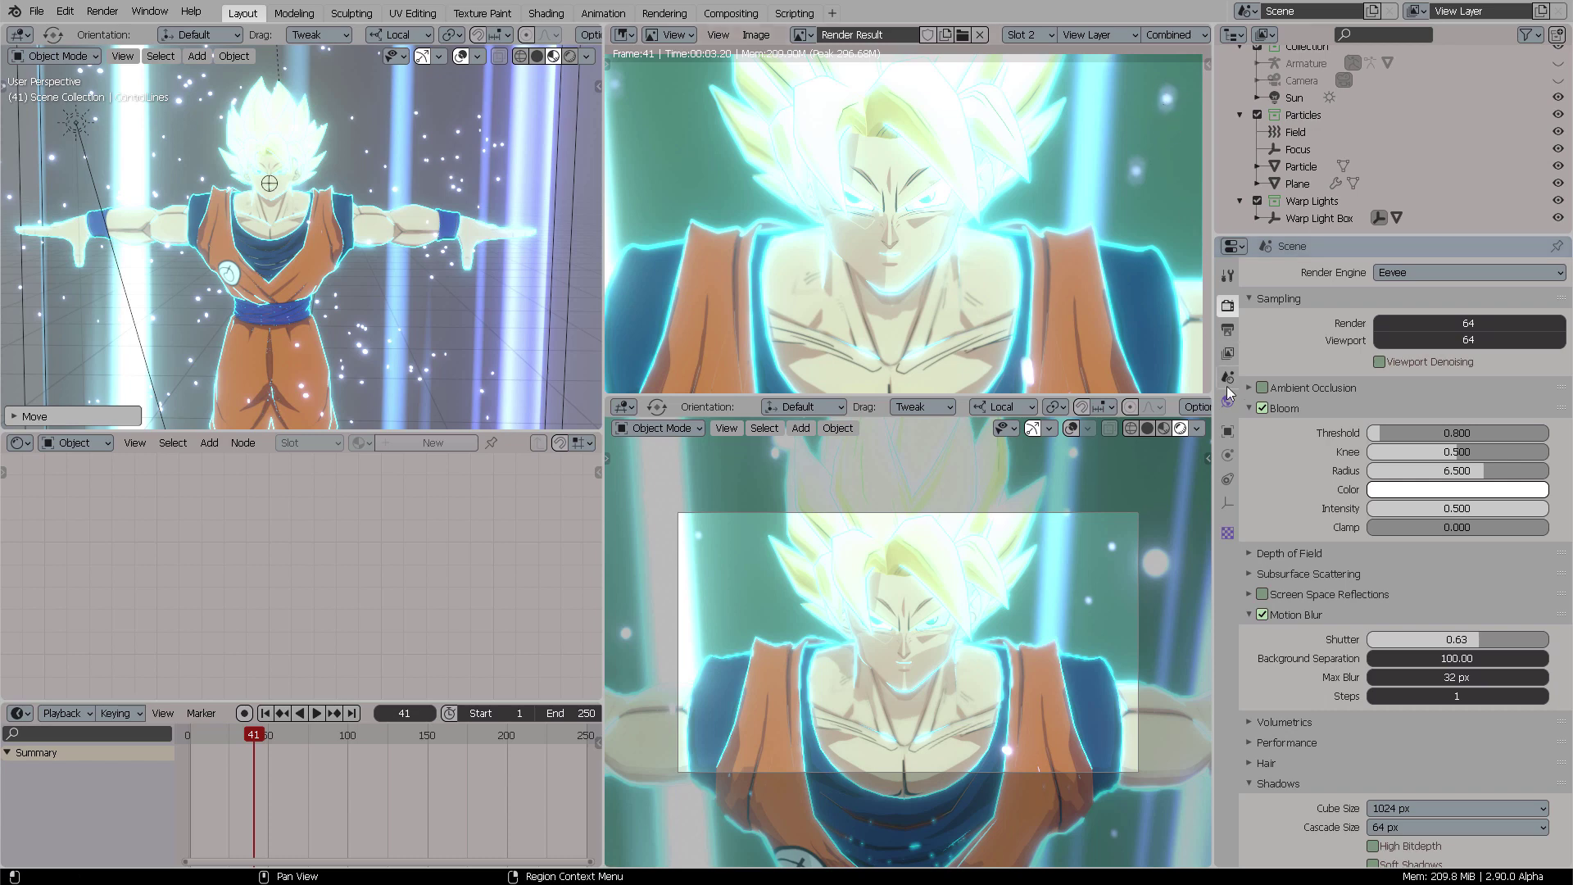
pyautogui.click(1262, 614)
pyautogui.click(1262, 614)
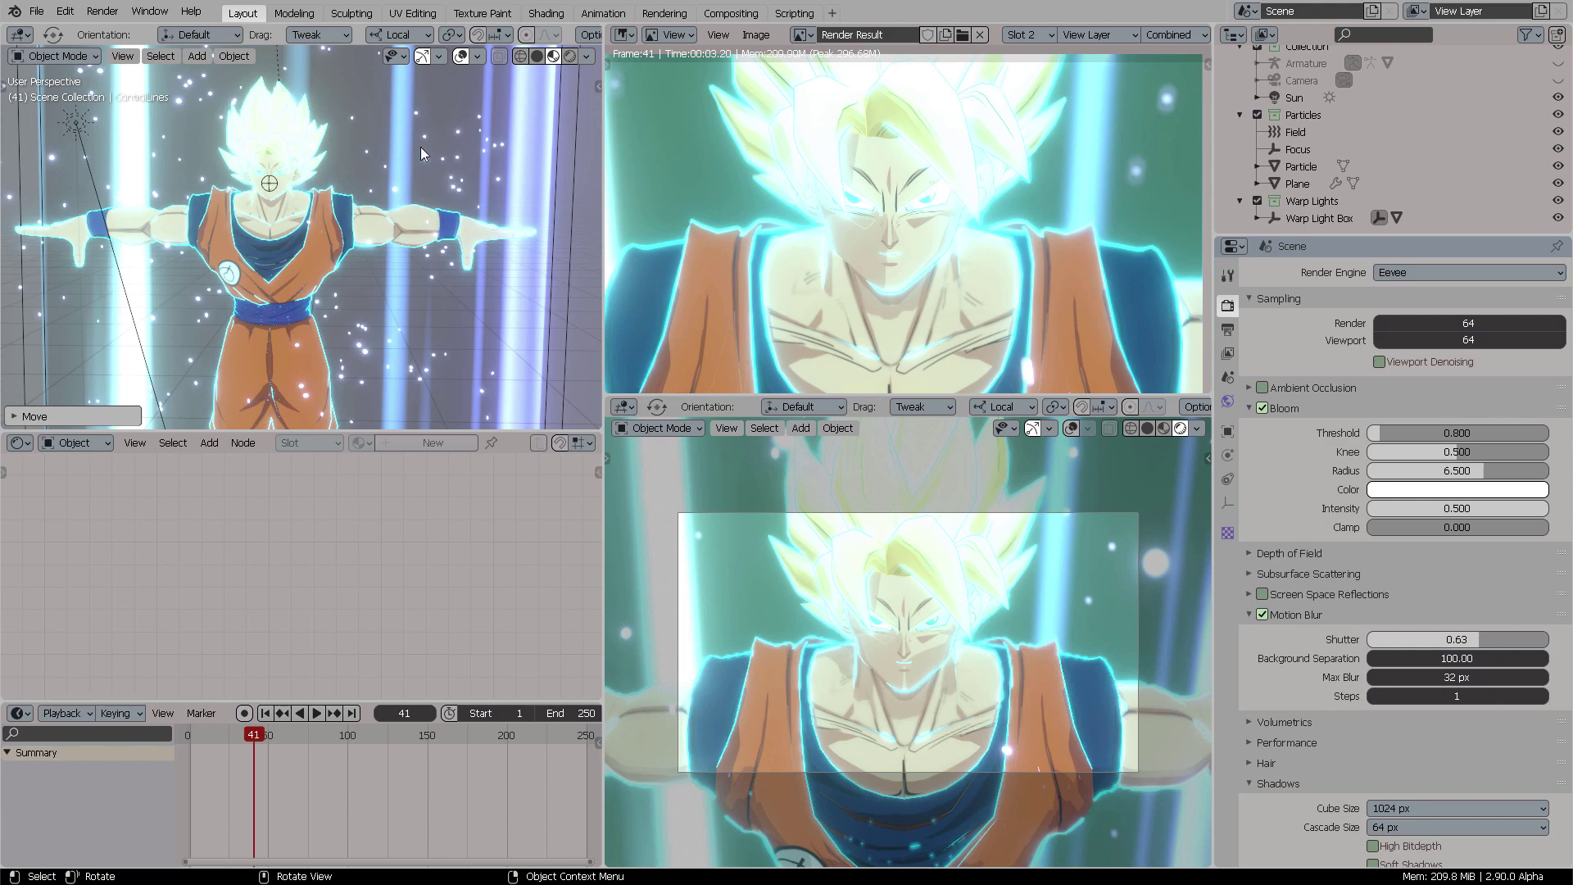
pyautogui.moveTo(457, 164); pyautogui.dragTo(408, 266, button='middle')
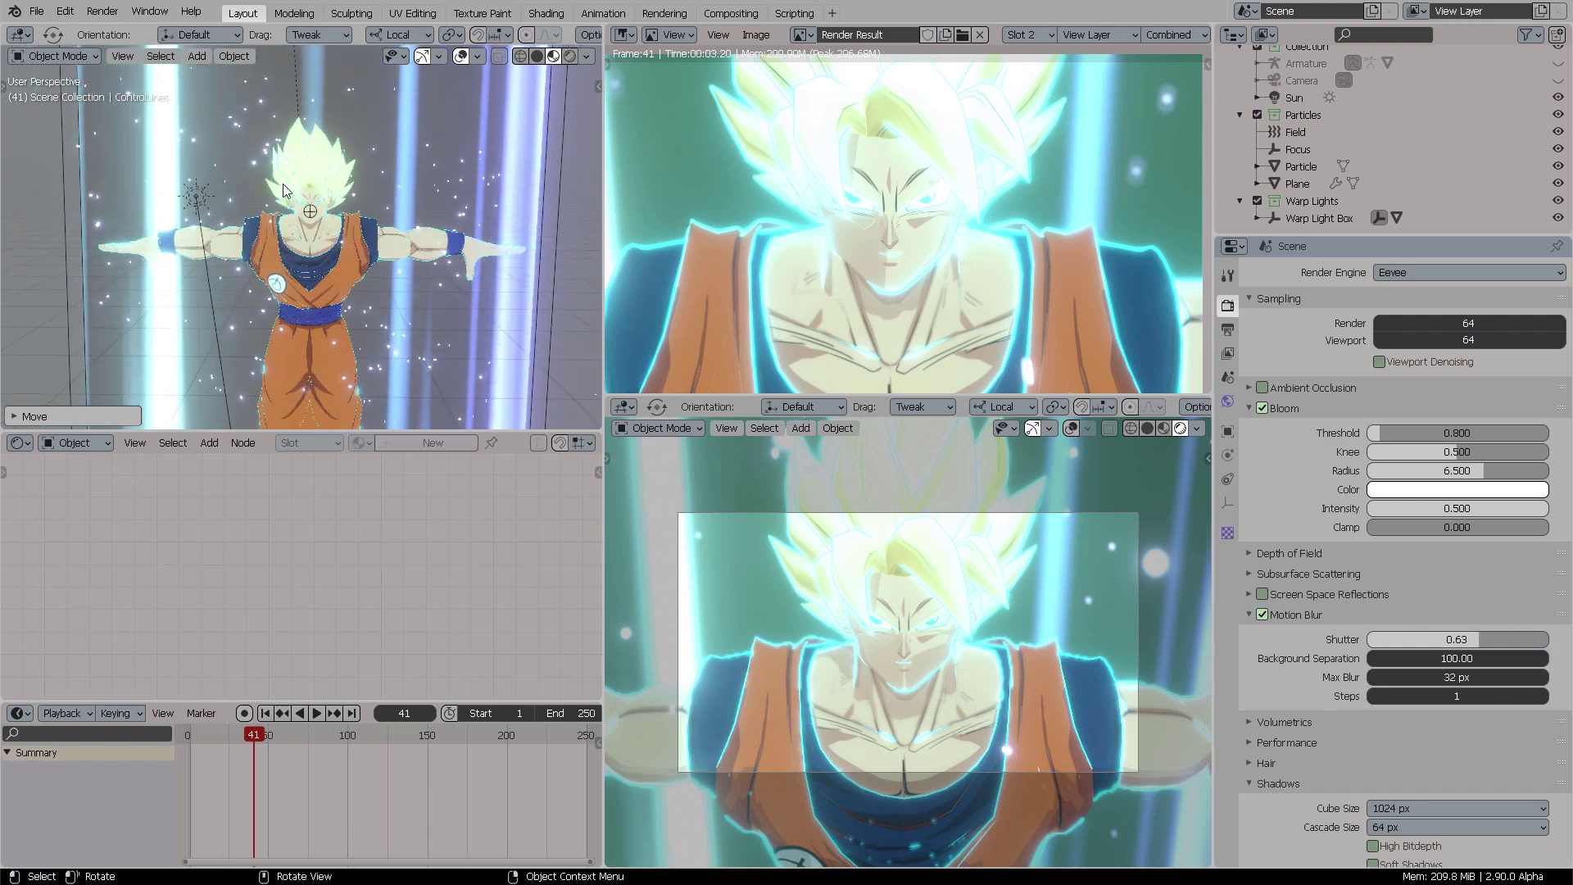
pyautogui.scroll(-2, 372, 205)
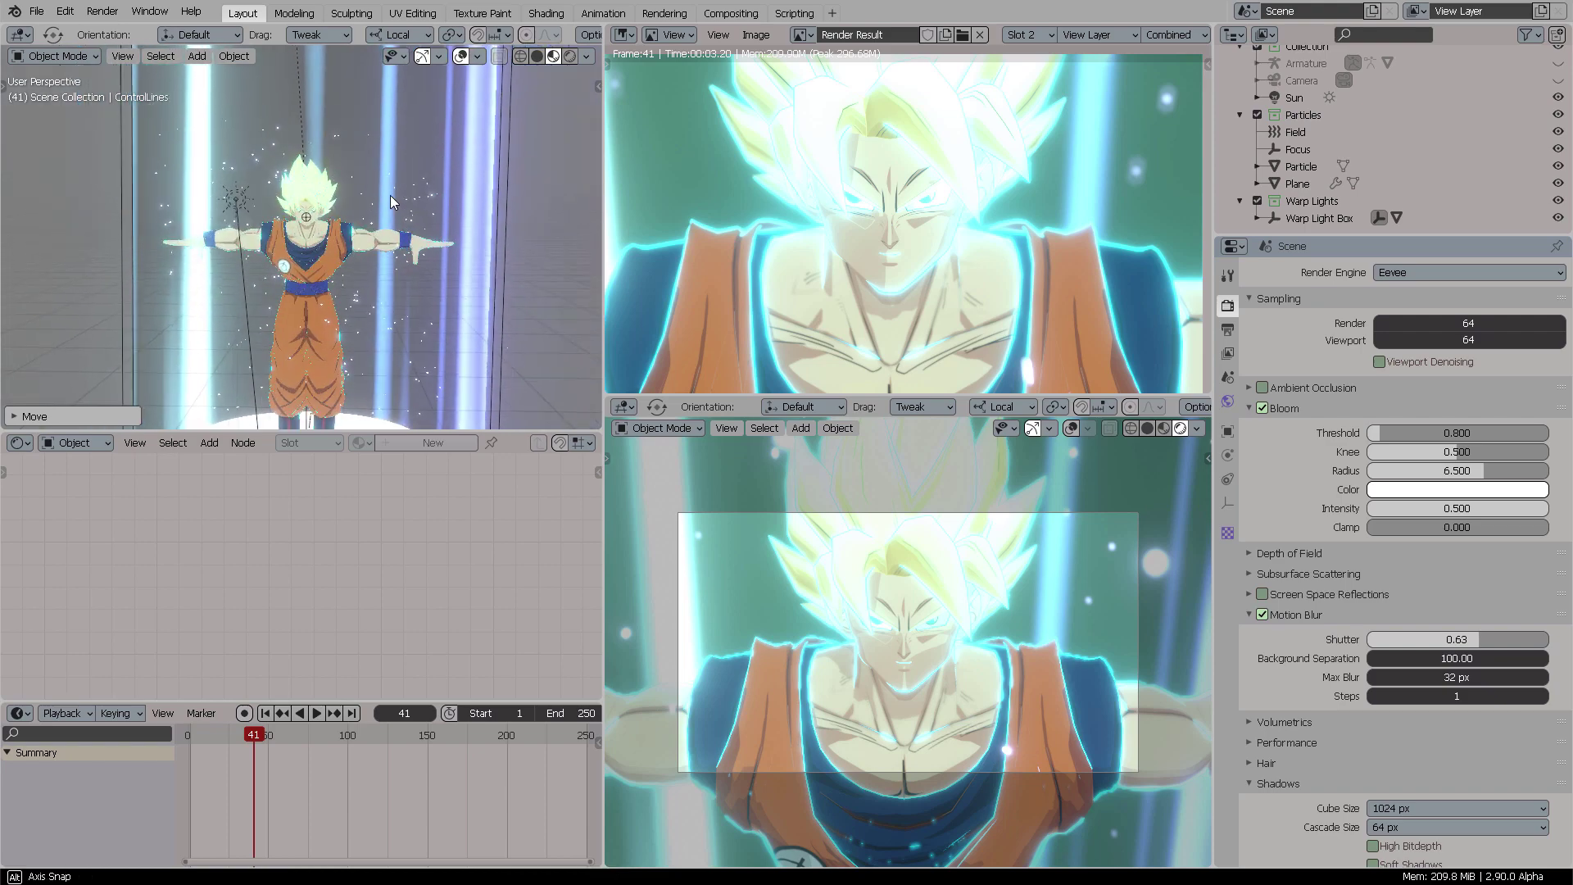
pyautogui.moveTo(376, 188); pyautogui.dragTo(444, 215, button='middle')
pyautogui.scroll(1, 442, 213)
pyautogui.scroll(6, 376, 222)
pyautogui.scroll(-6, 453, 205)
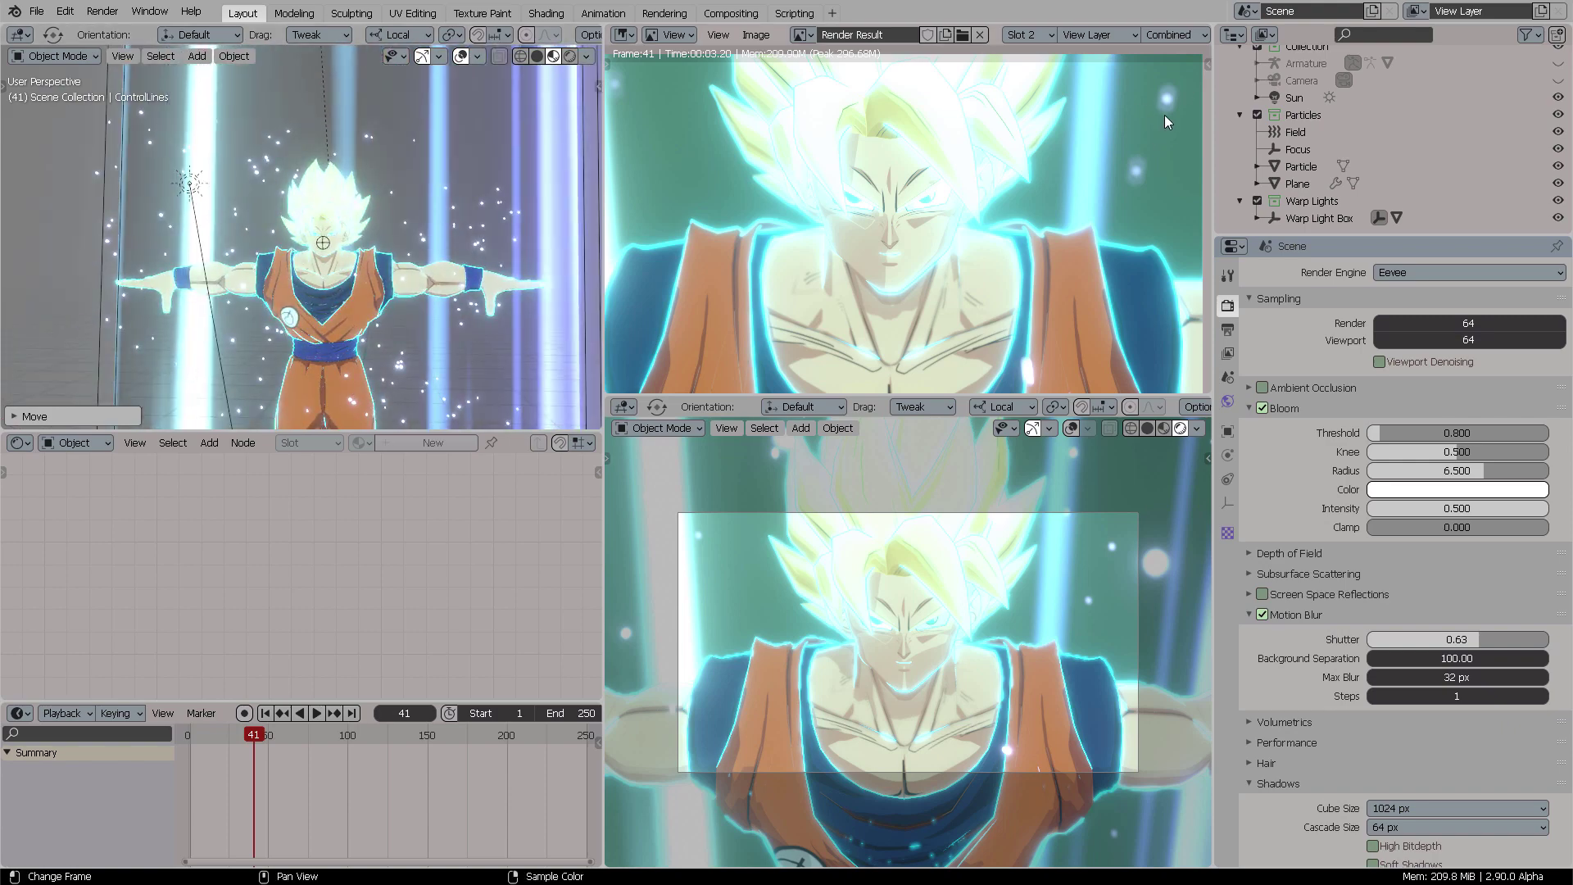
# Play from the first frame, stop at frame 89 and render it with F12
pyautogui.click(265, 712)
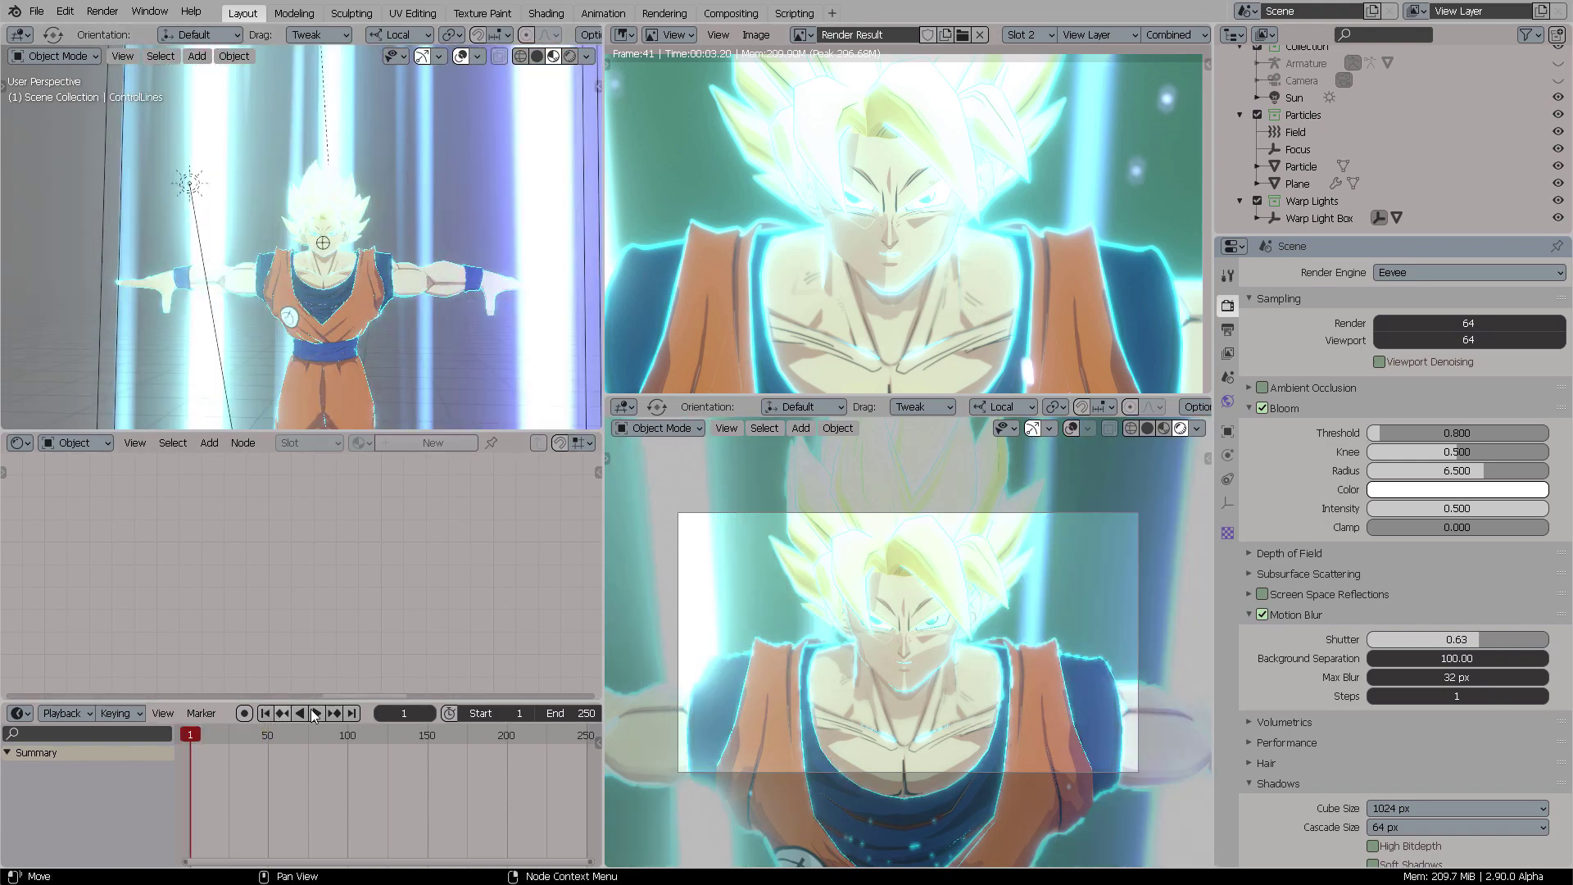
pyautogui.click(316, 710)
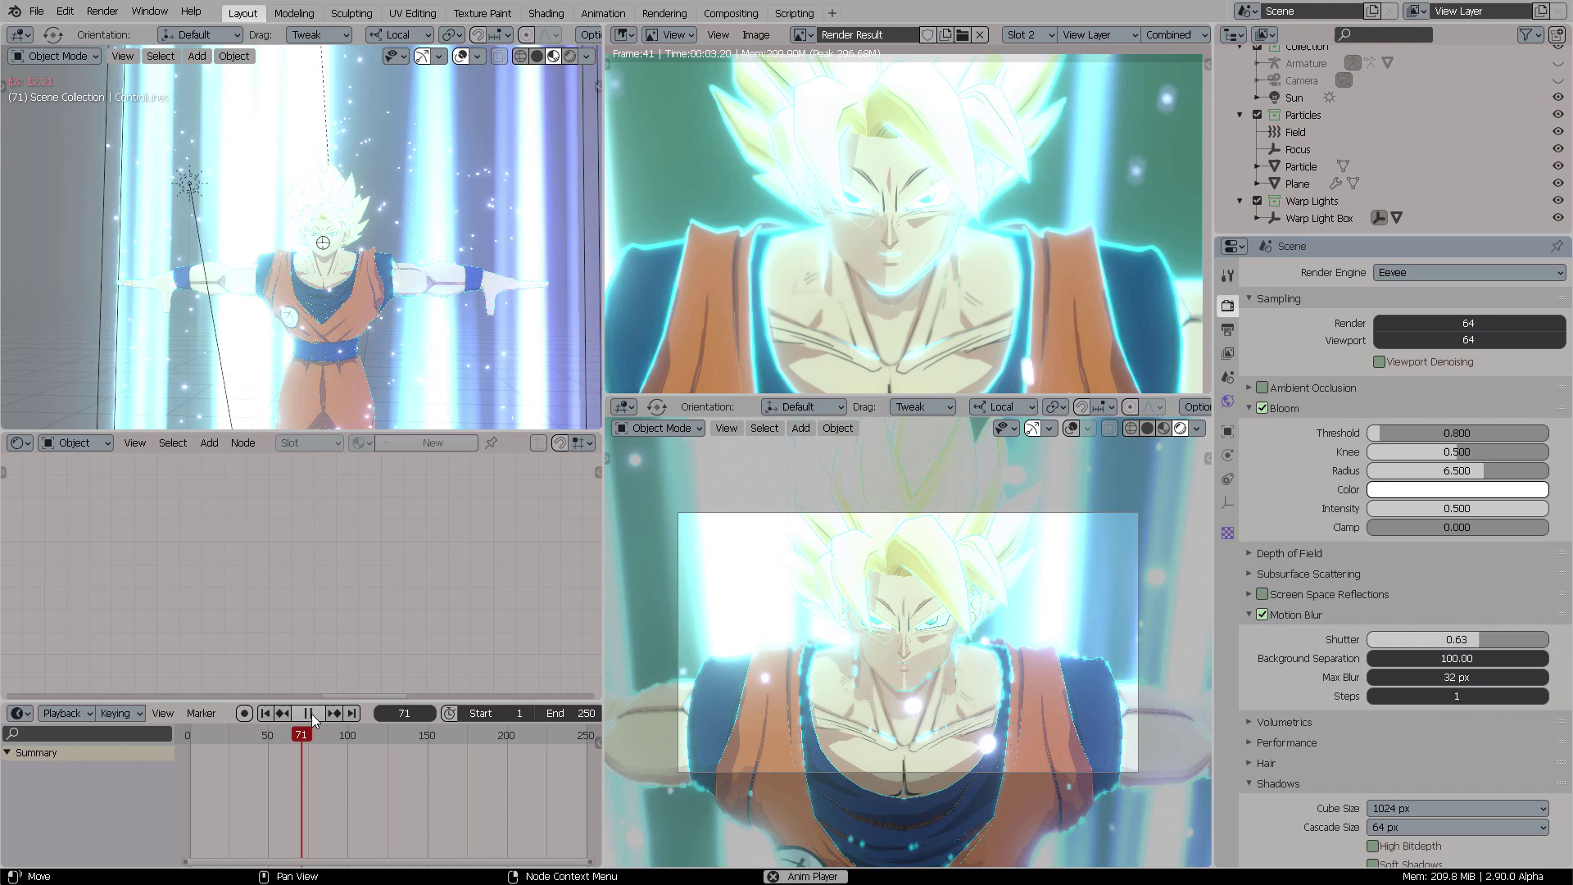
pyautogui.click(312, 713)
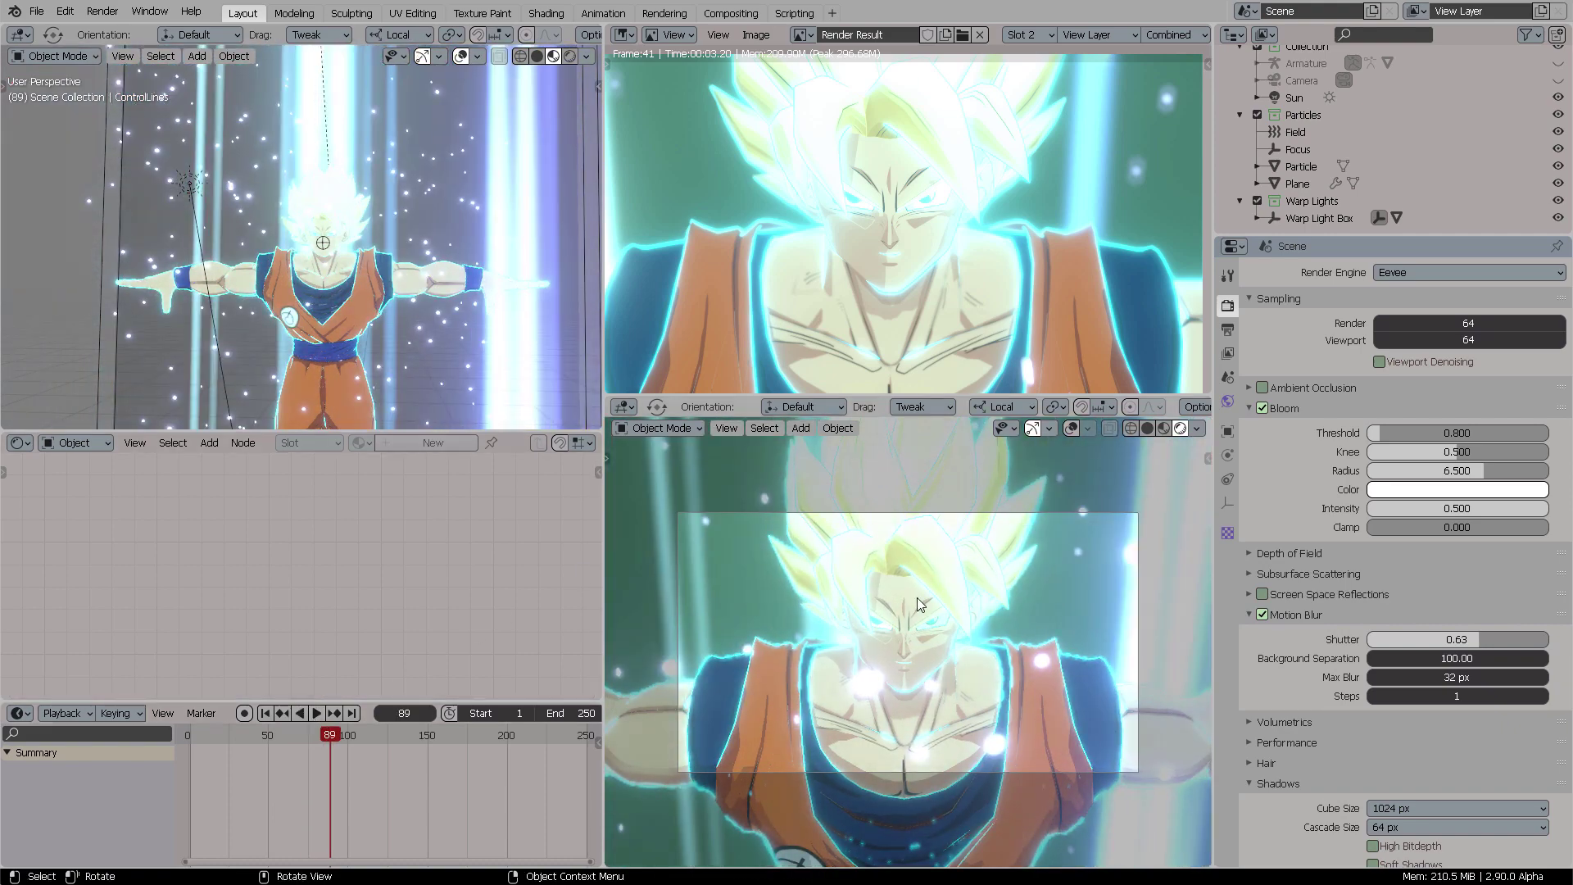
pyautogui.press('F12')
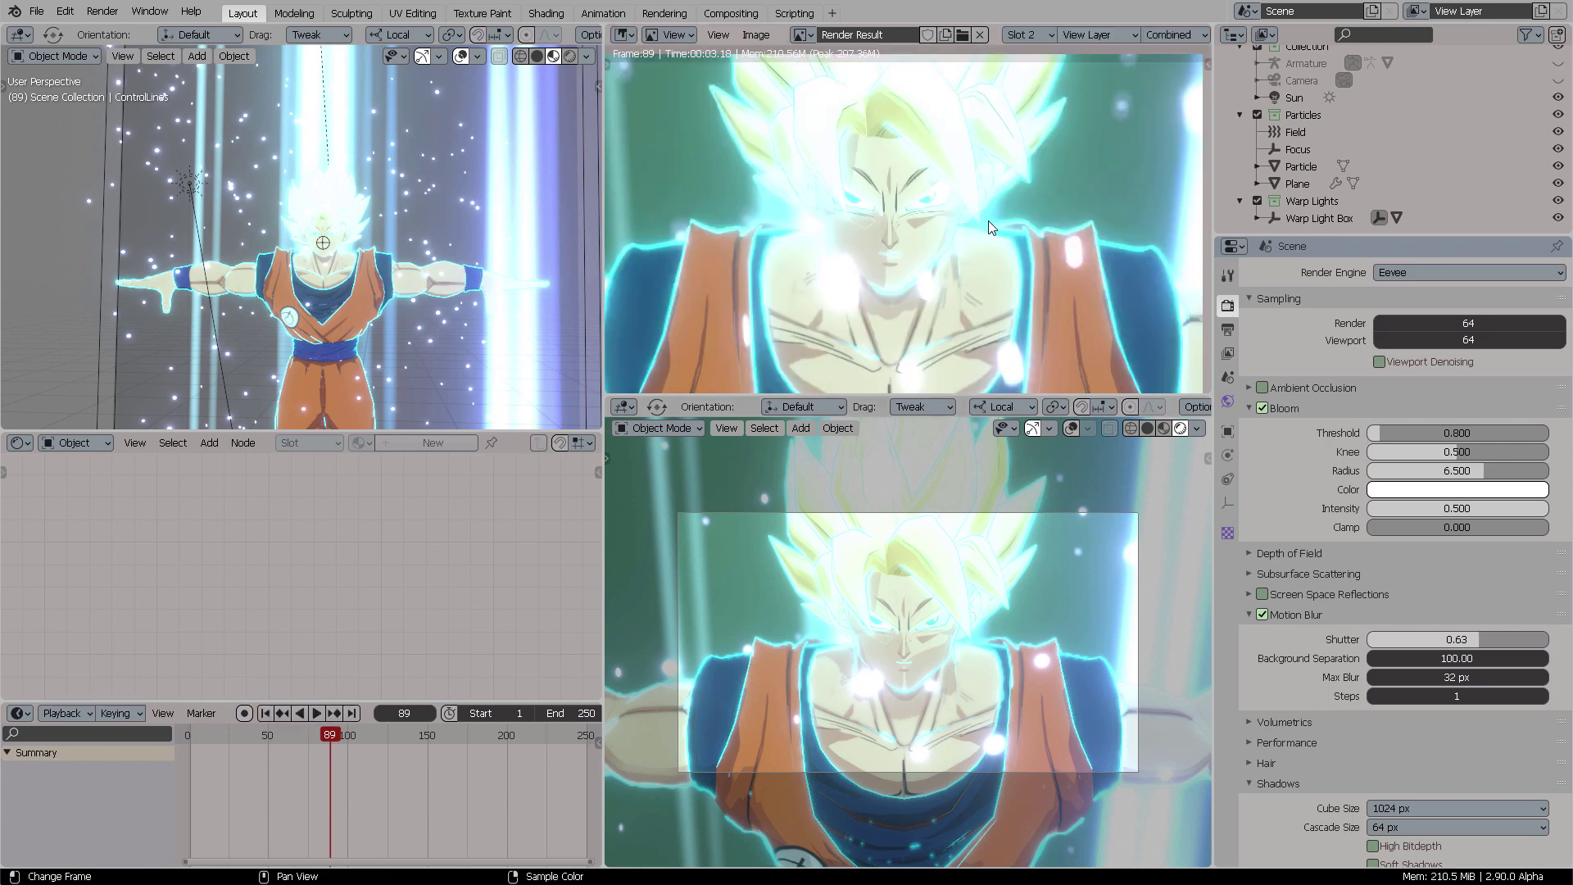
pyautogui.scroll(-2, 996, 240)
pyautogui.scroll(2, 1006, 247)
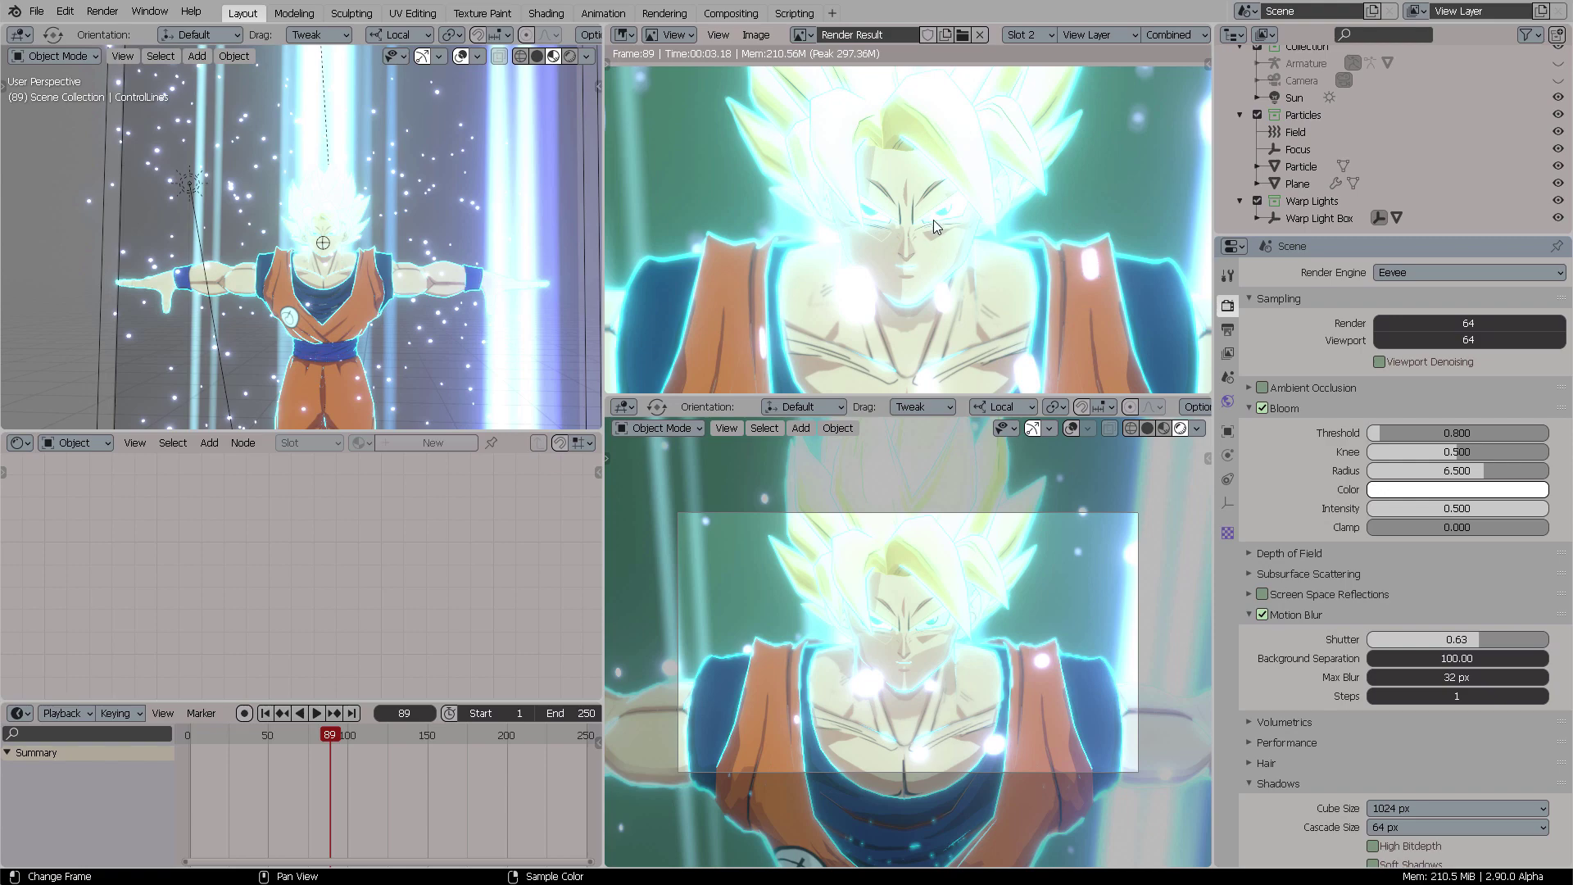
pyautogui.moveTo(411, 273); pyautogui.dragTo(413, 257, button='middle')
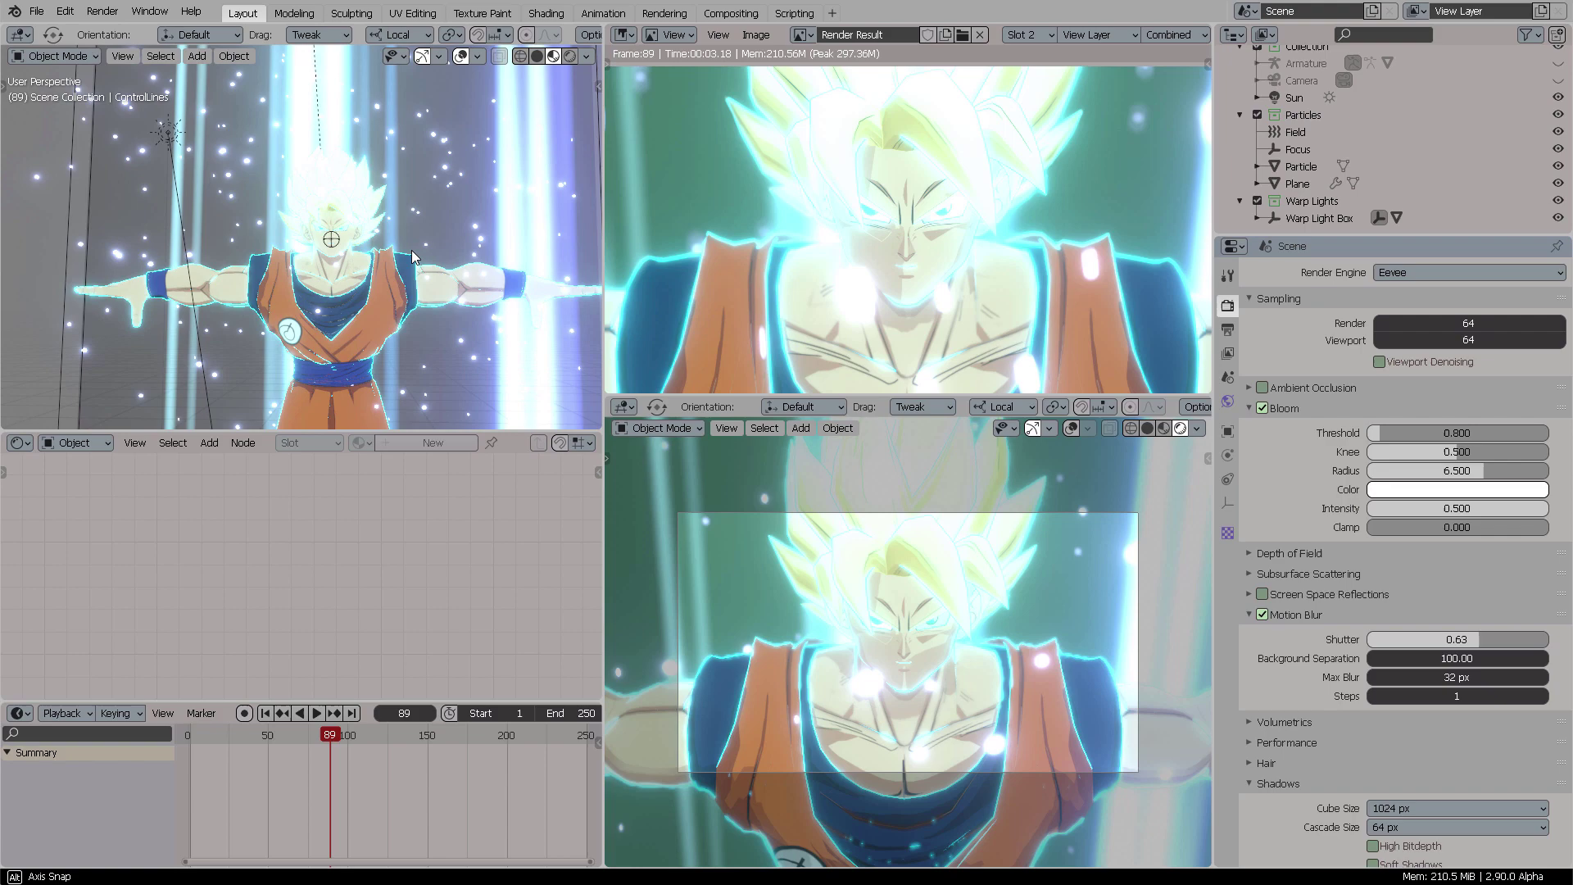
# Resume playback, pause at frame 115 and render that frame with F12
pyautogui.click(316, 713)
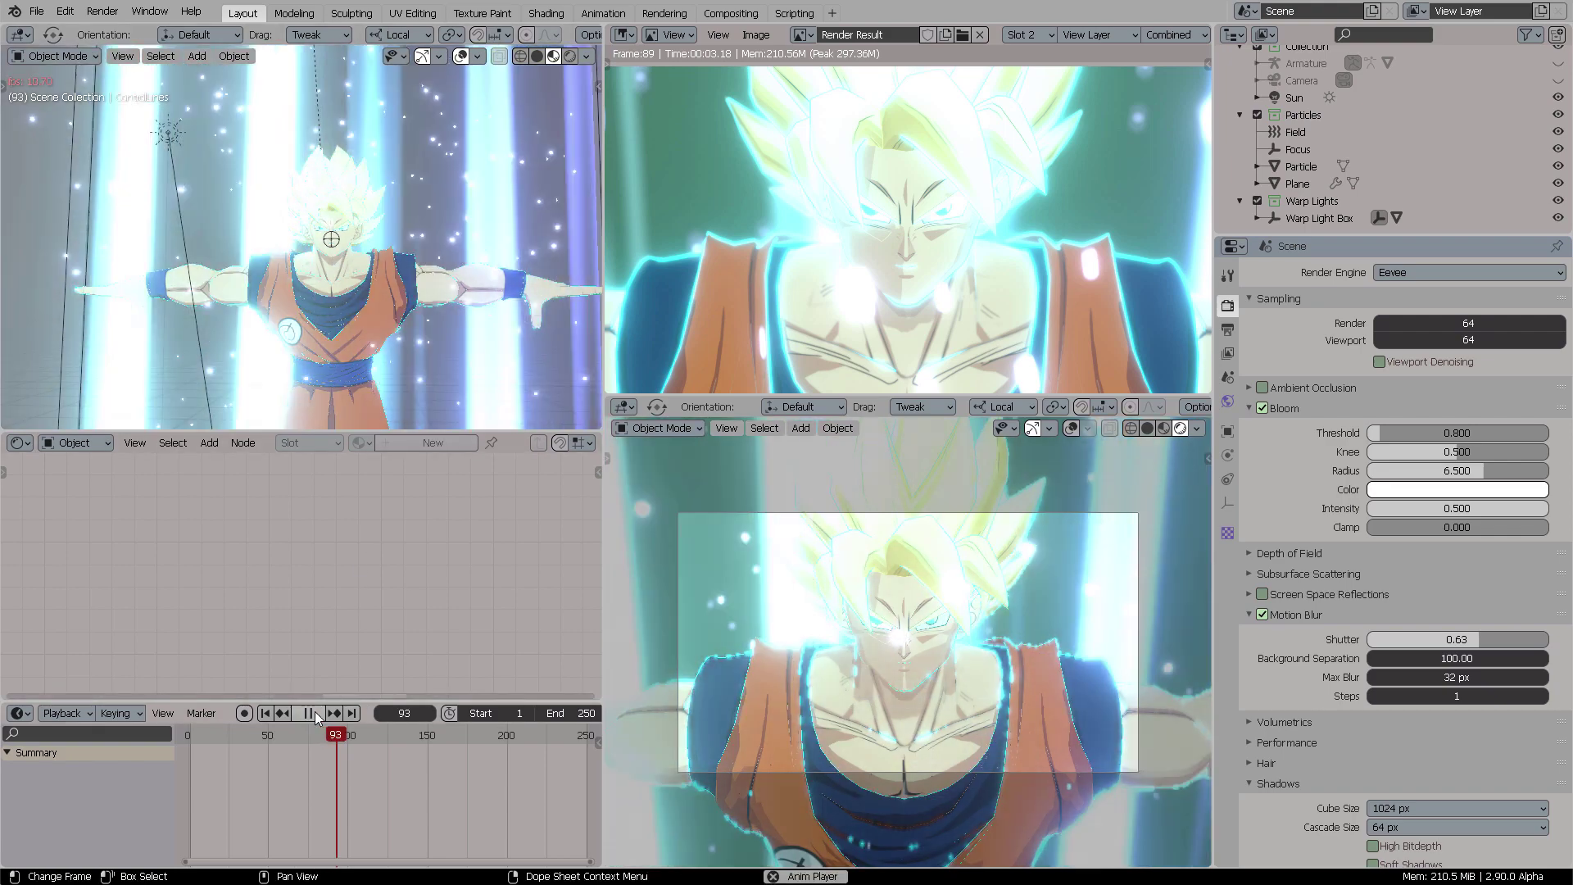
pyautogui.click(315, 713)
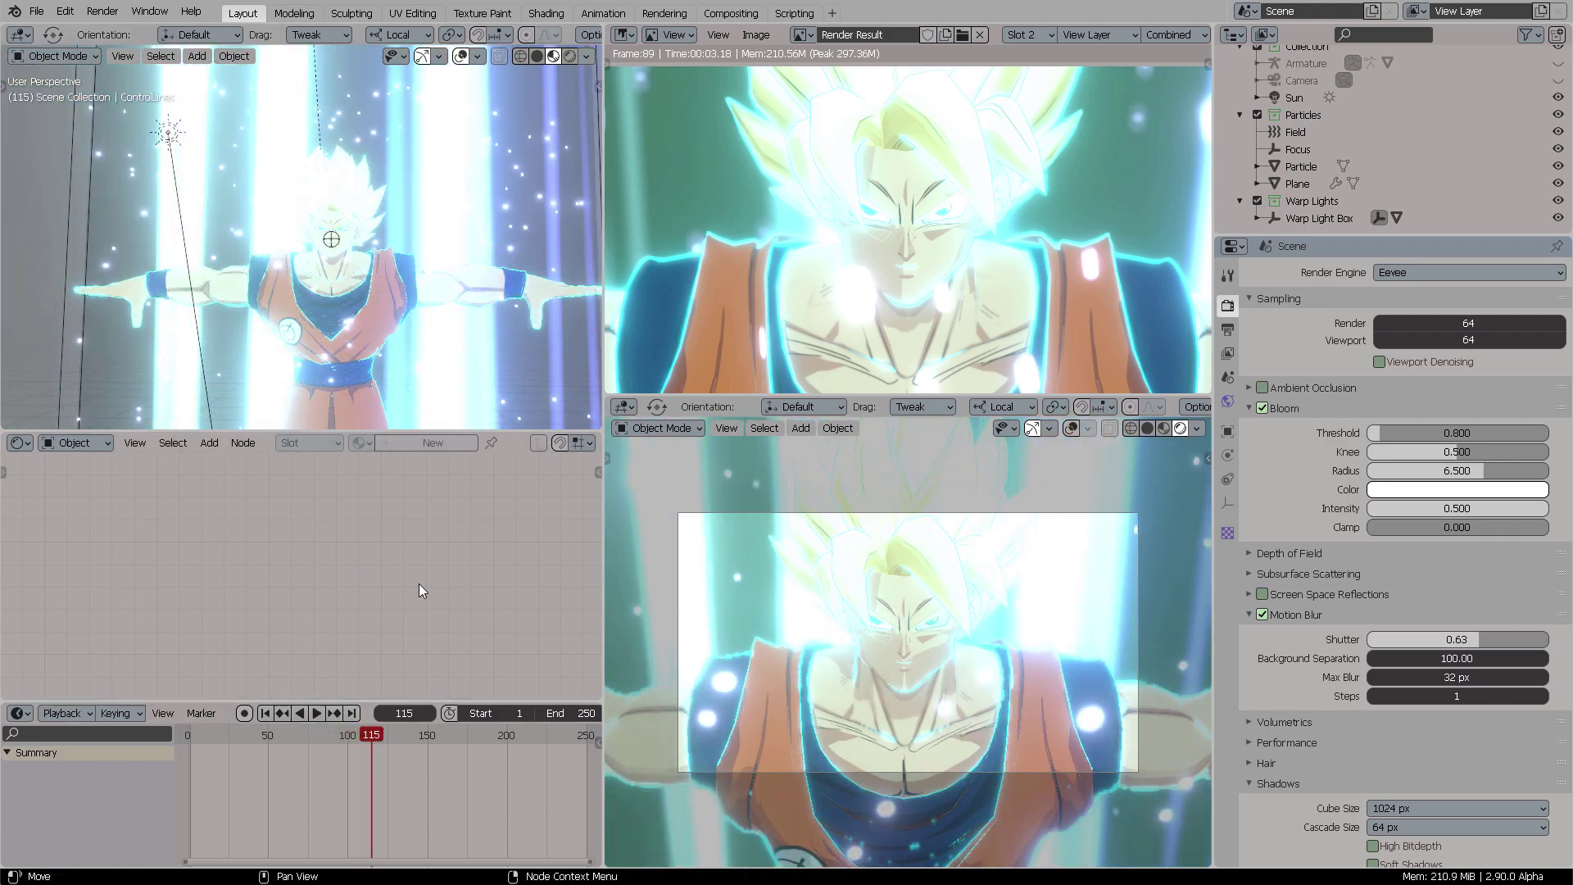
pyautogui.press('F12')
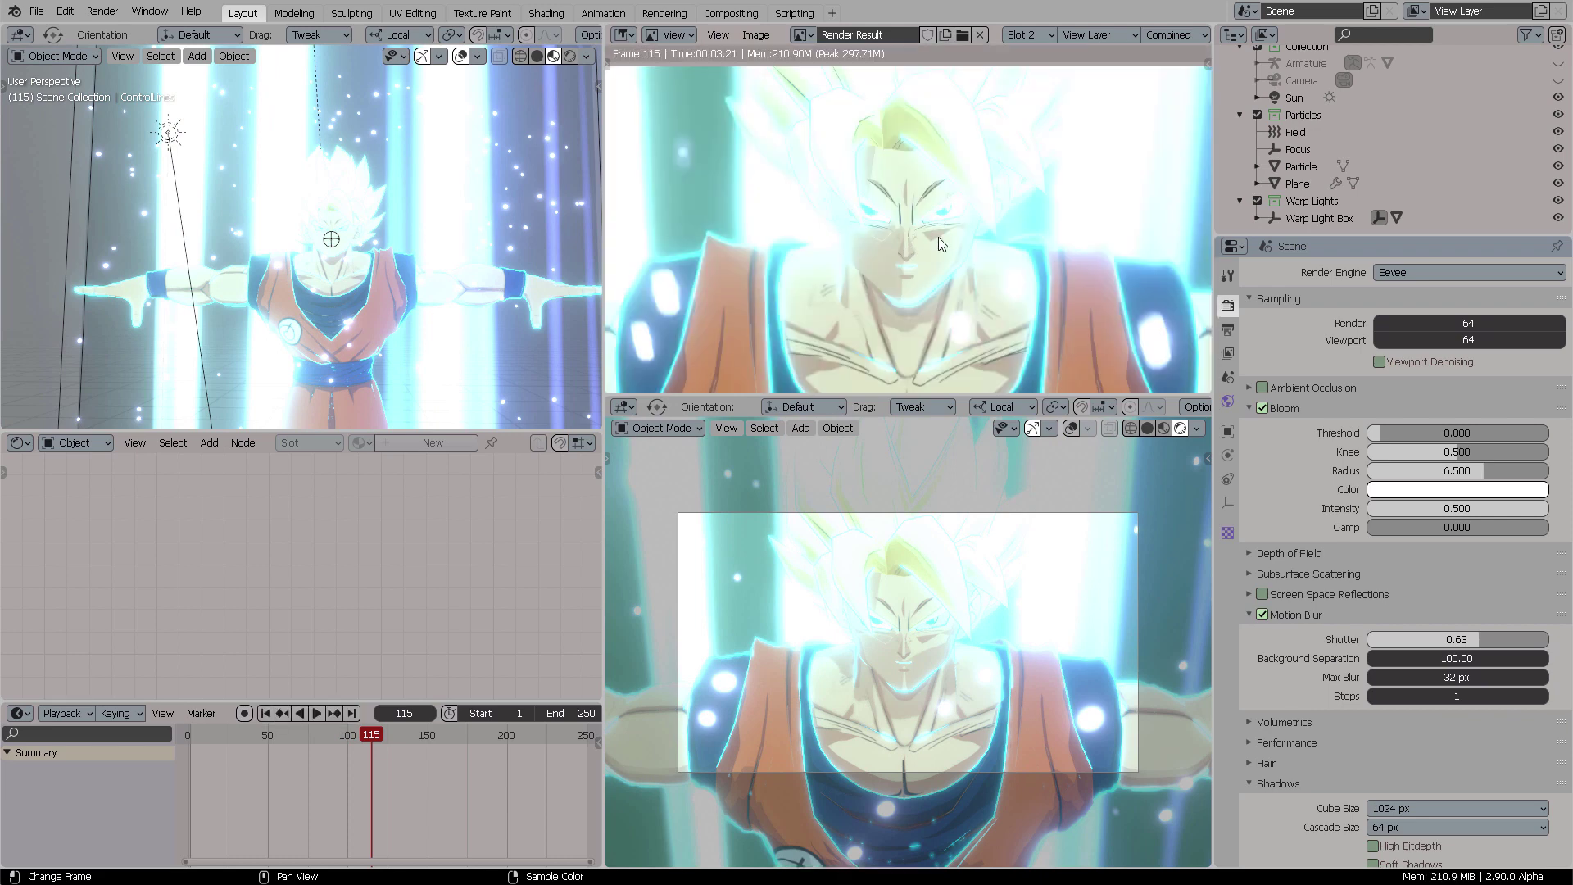
pyautogui.moveTo(477, 243); pyautogui.dragTo(449, 261, button='middle')
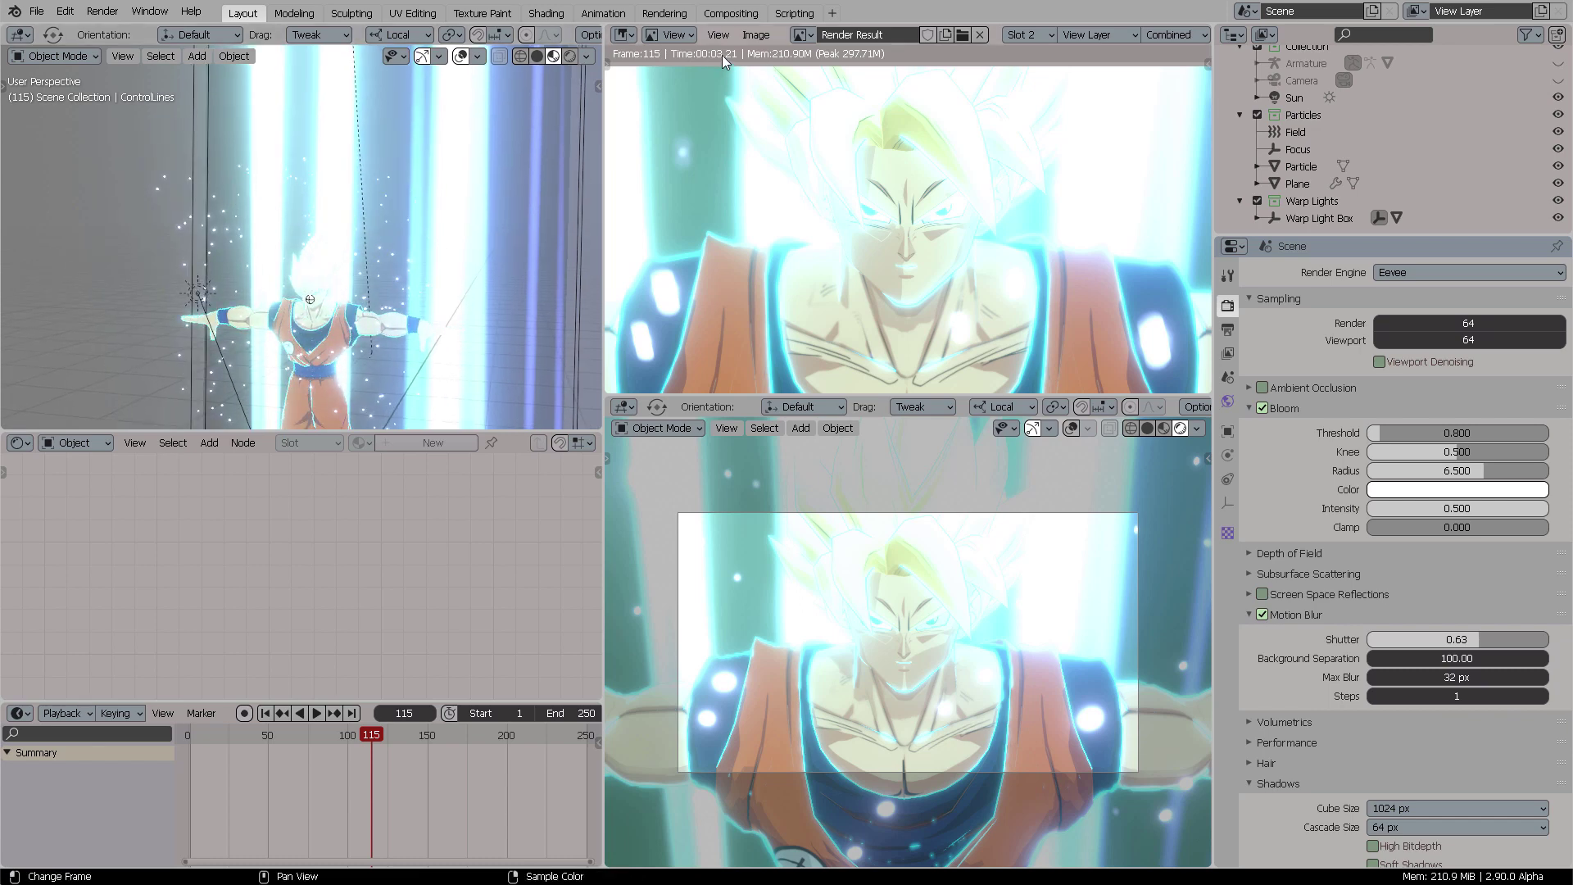
# Move the ControlLines ring to the right and scale it along its local Z
pyautogui.moveTo(469, 227); pyautogui.dragTo(426, 181, button='middle')
pyautogui.moveTo(380, 237); pyautogui.dragTo(421, 218, button='middle')
pyautogui.press('g')
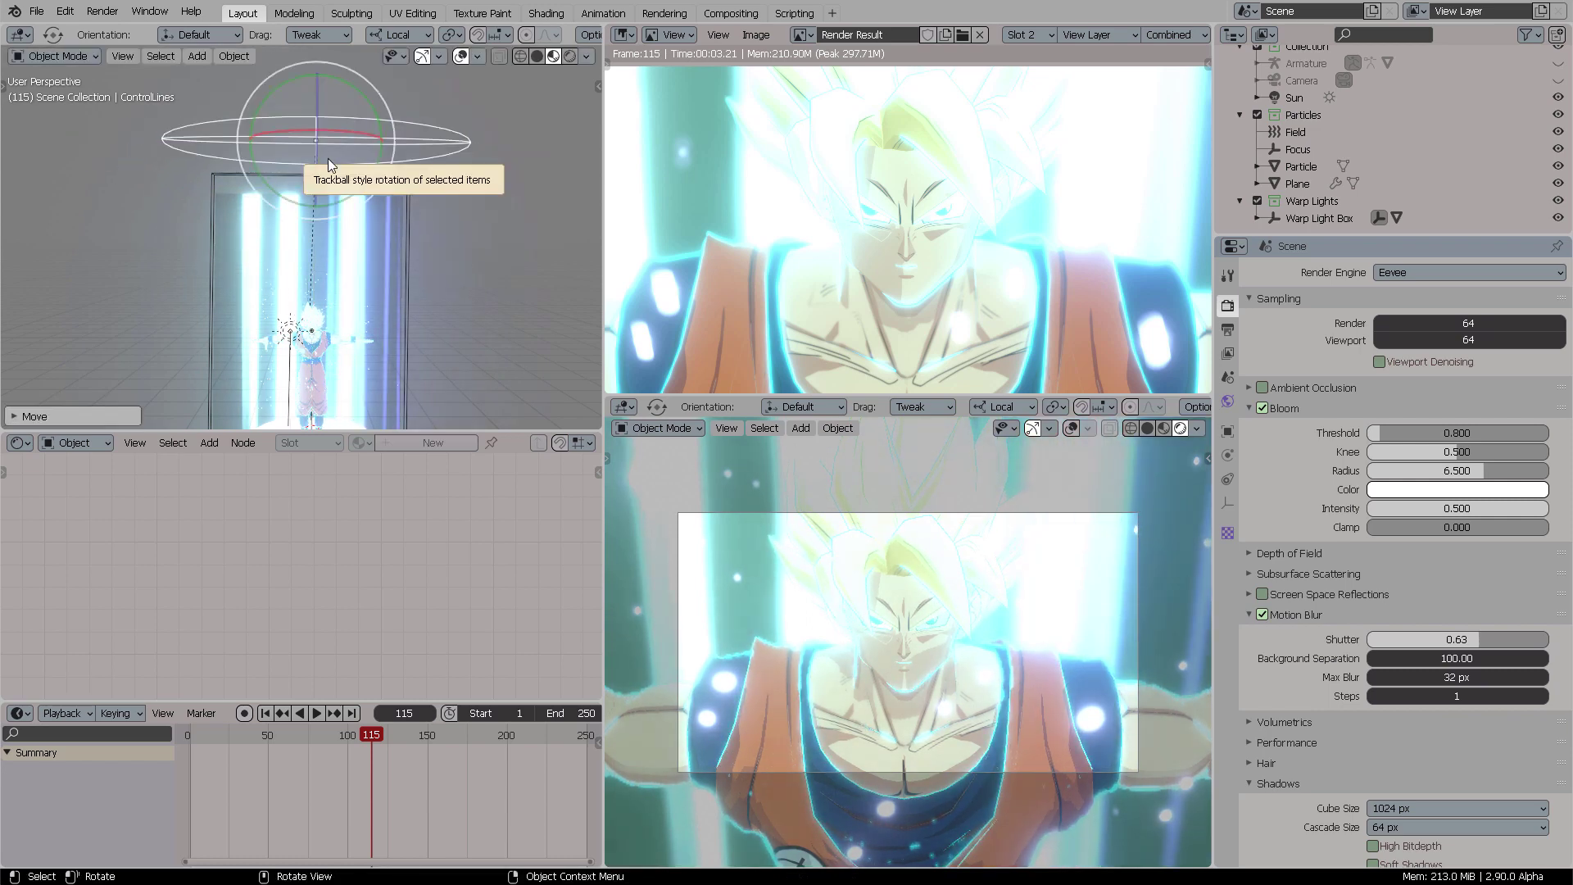
pyautogui.click(327, 159)
pyautogui.press('s')
pyautogui.press('z')
pyautogui.press('z')
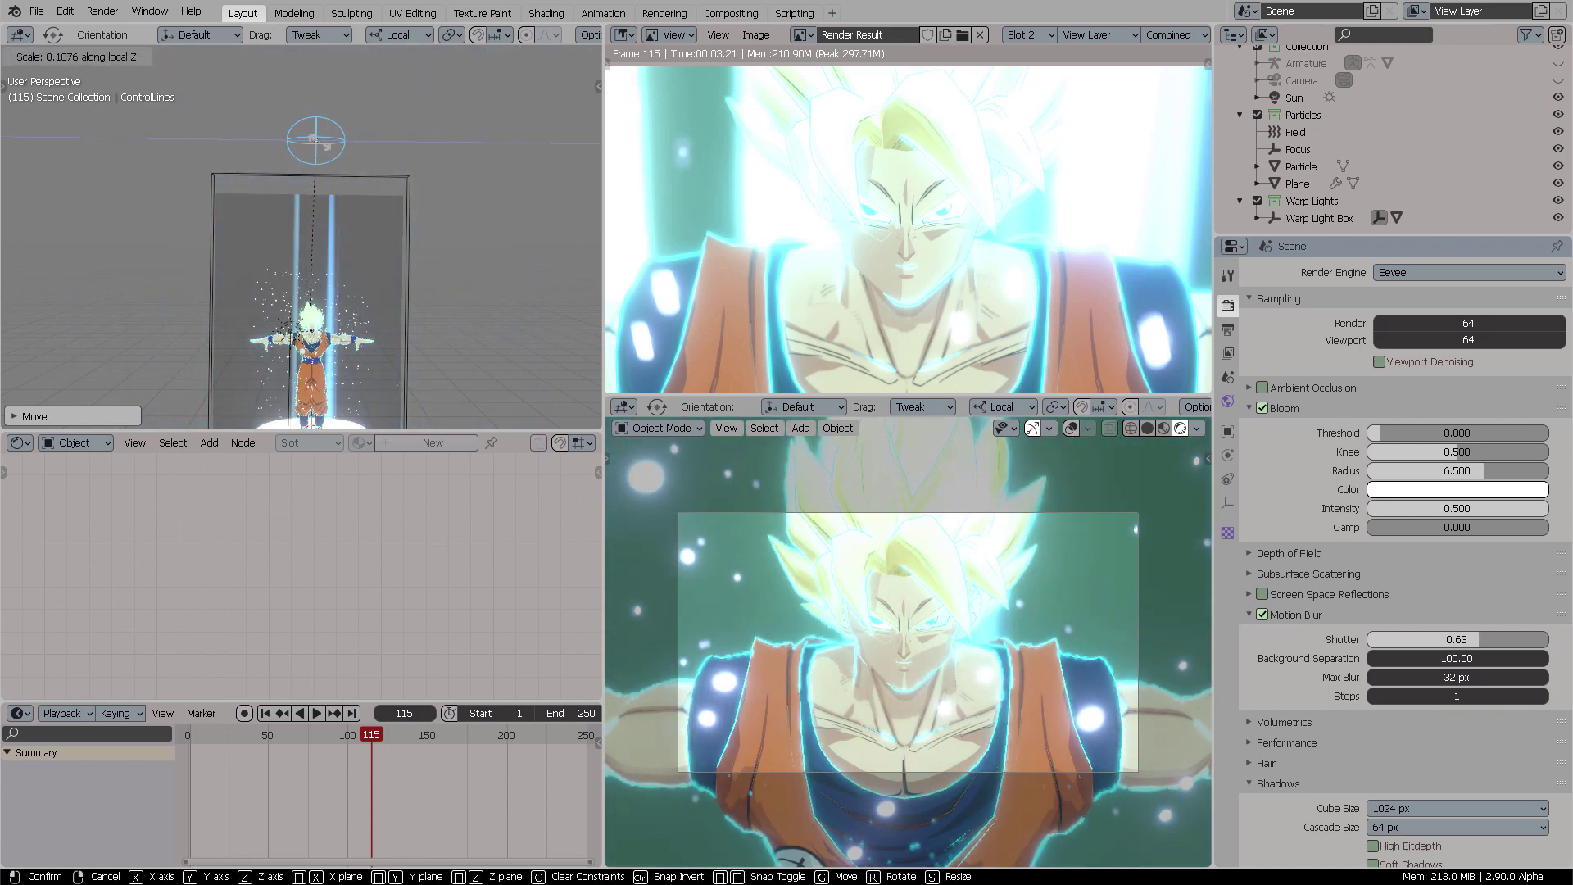
pyautogui.click(344, 187)
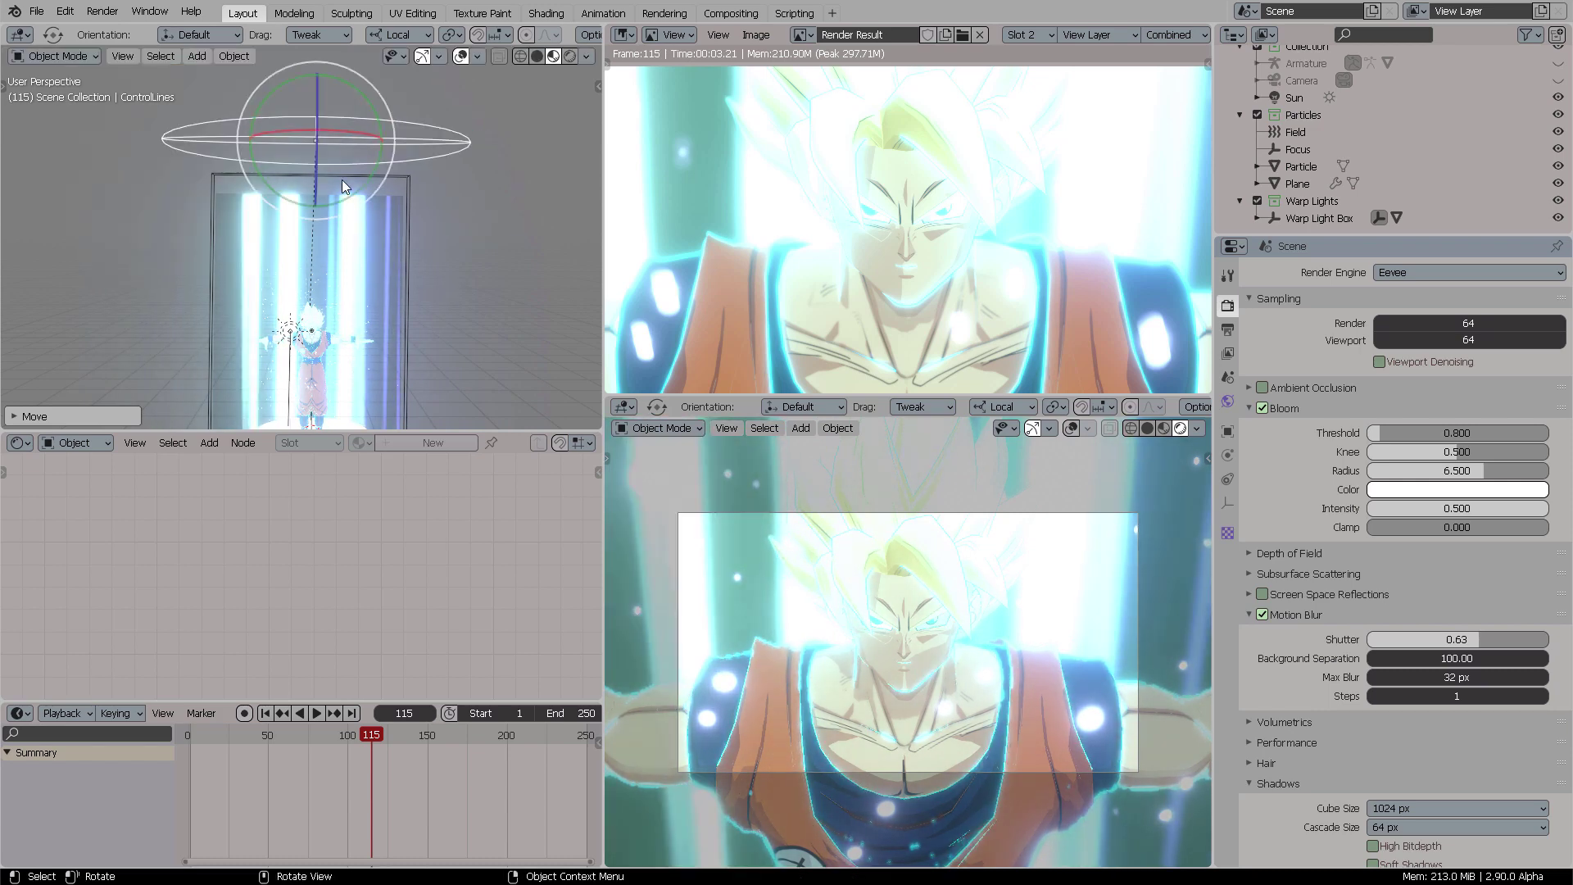
# Select the light box shader lines, start playback, then select the Warp Light Box
pyautogui.click(366, 247)
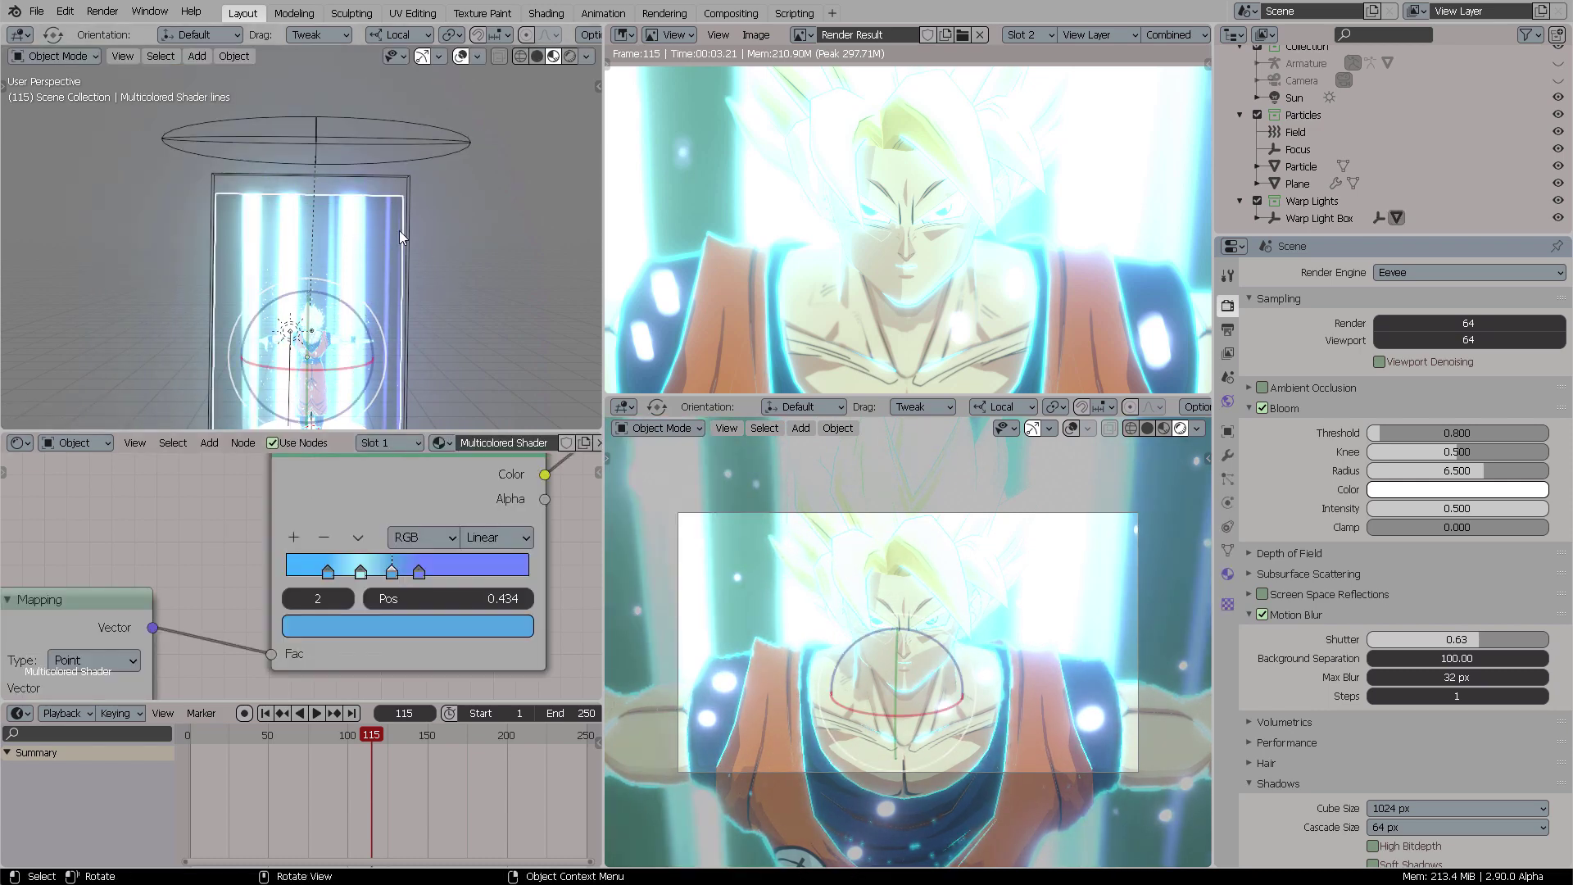
pyautogui.click(319, 712)
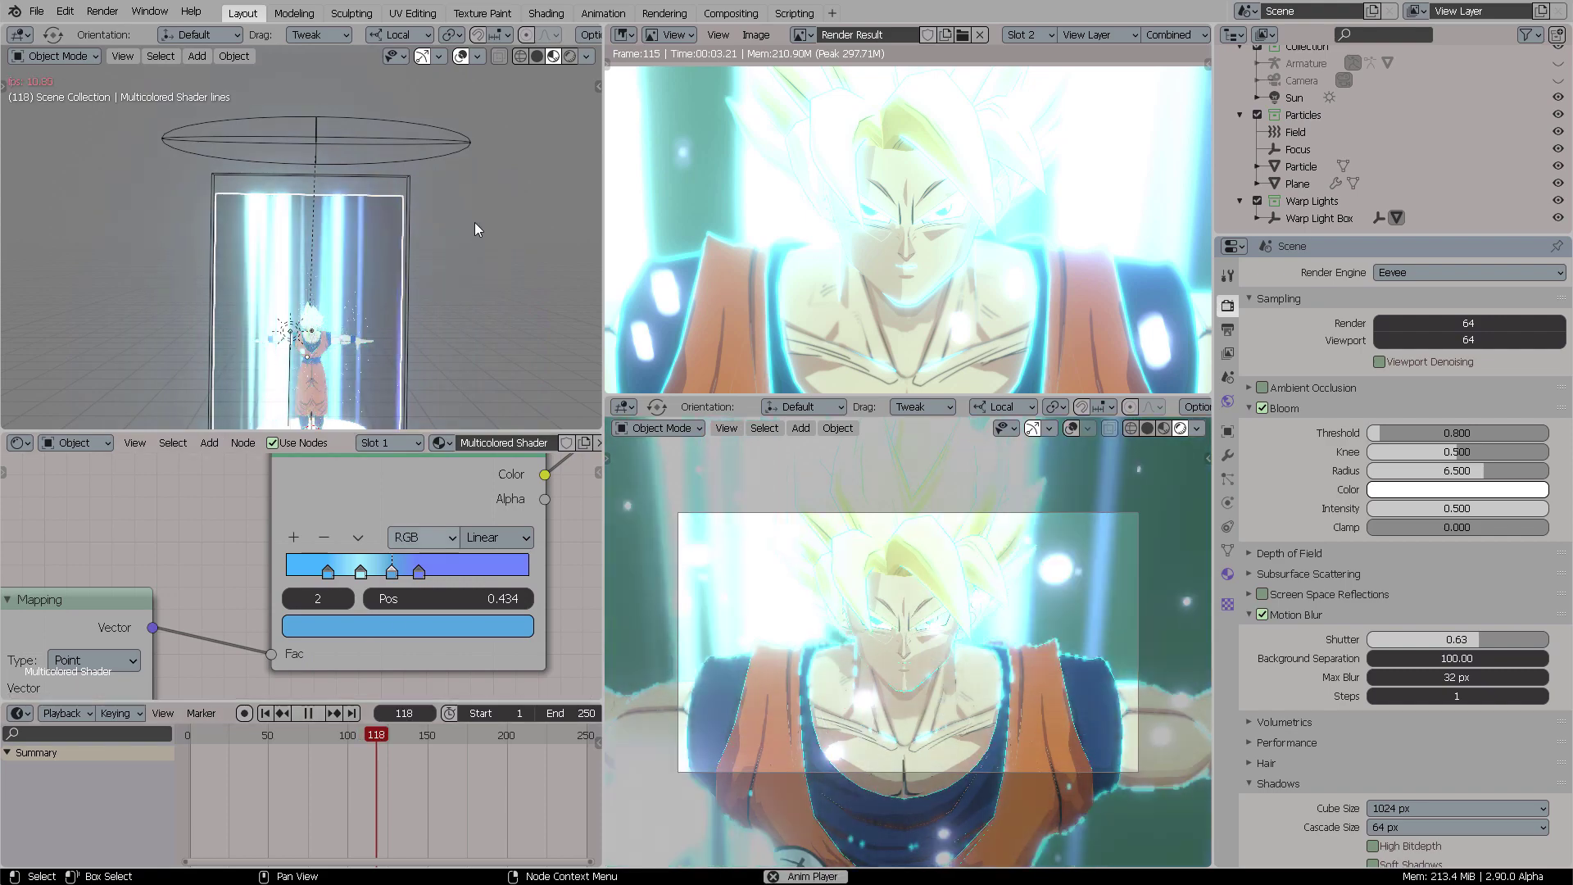
pyautogui.click(380, 175)
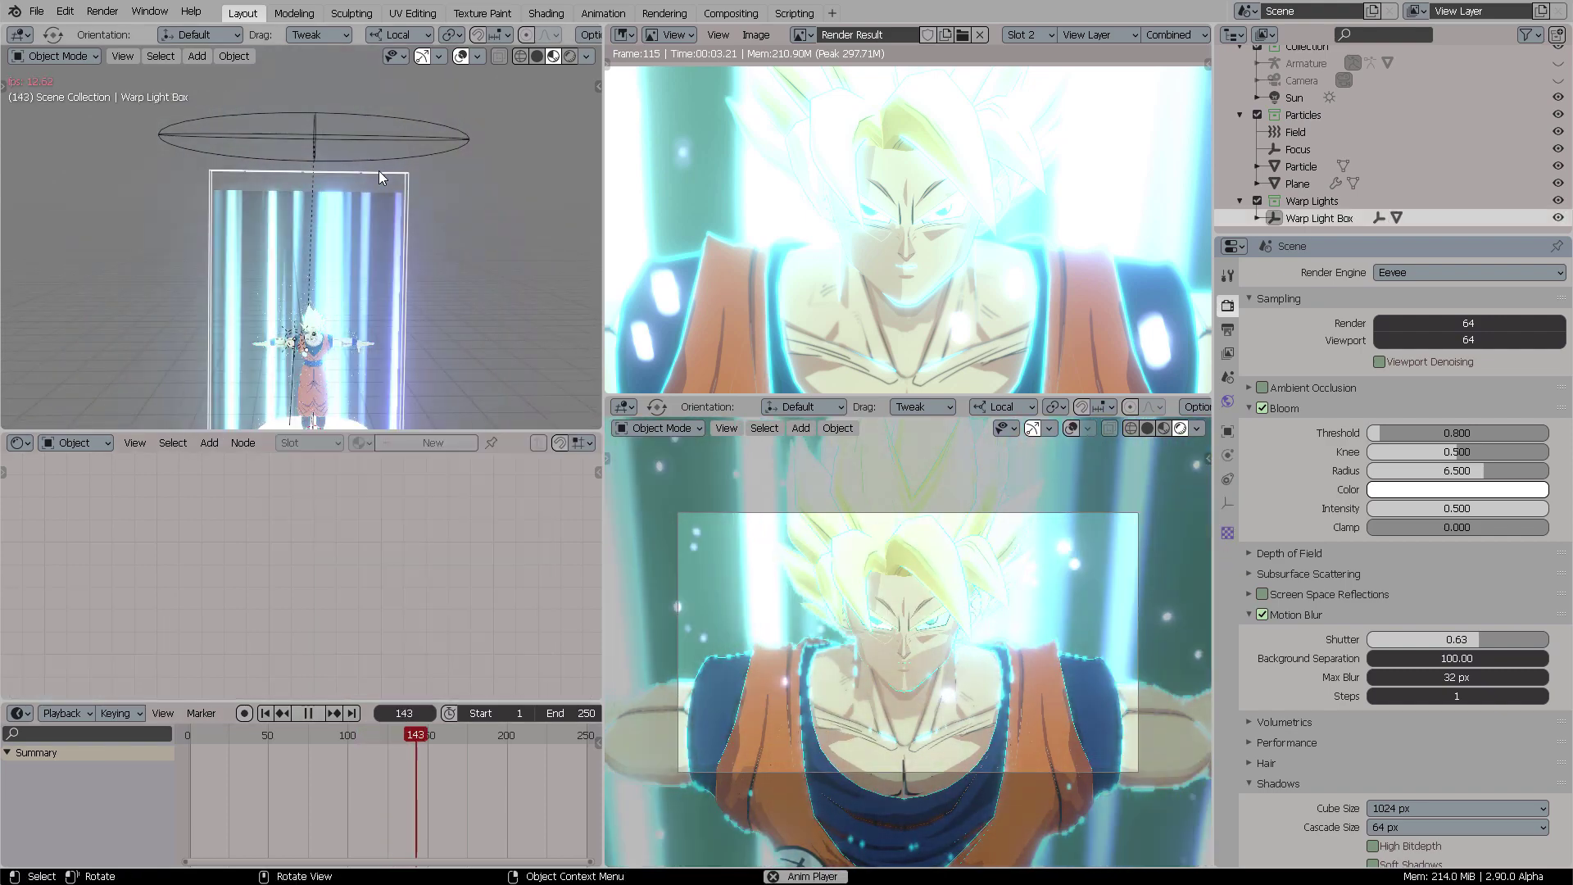
# Tilt the Warp Light Box about its local Y axis, pause at frame 84, and deselect
pyautogui.press('r')
pyautogui.press('y')
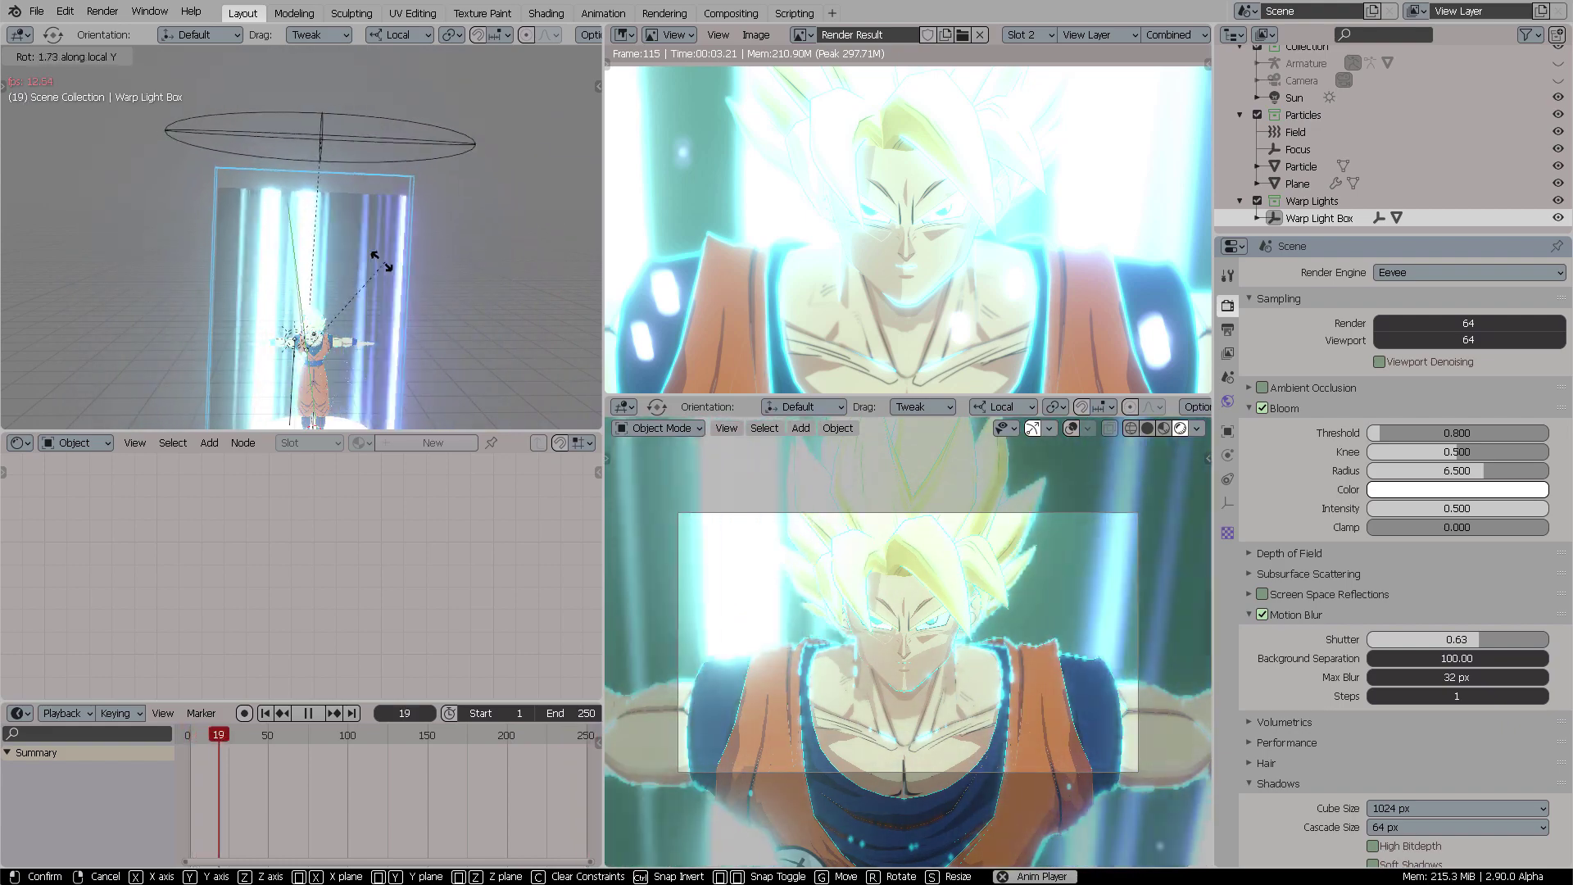
pyautogui.click(421, 233)
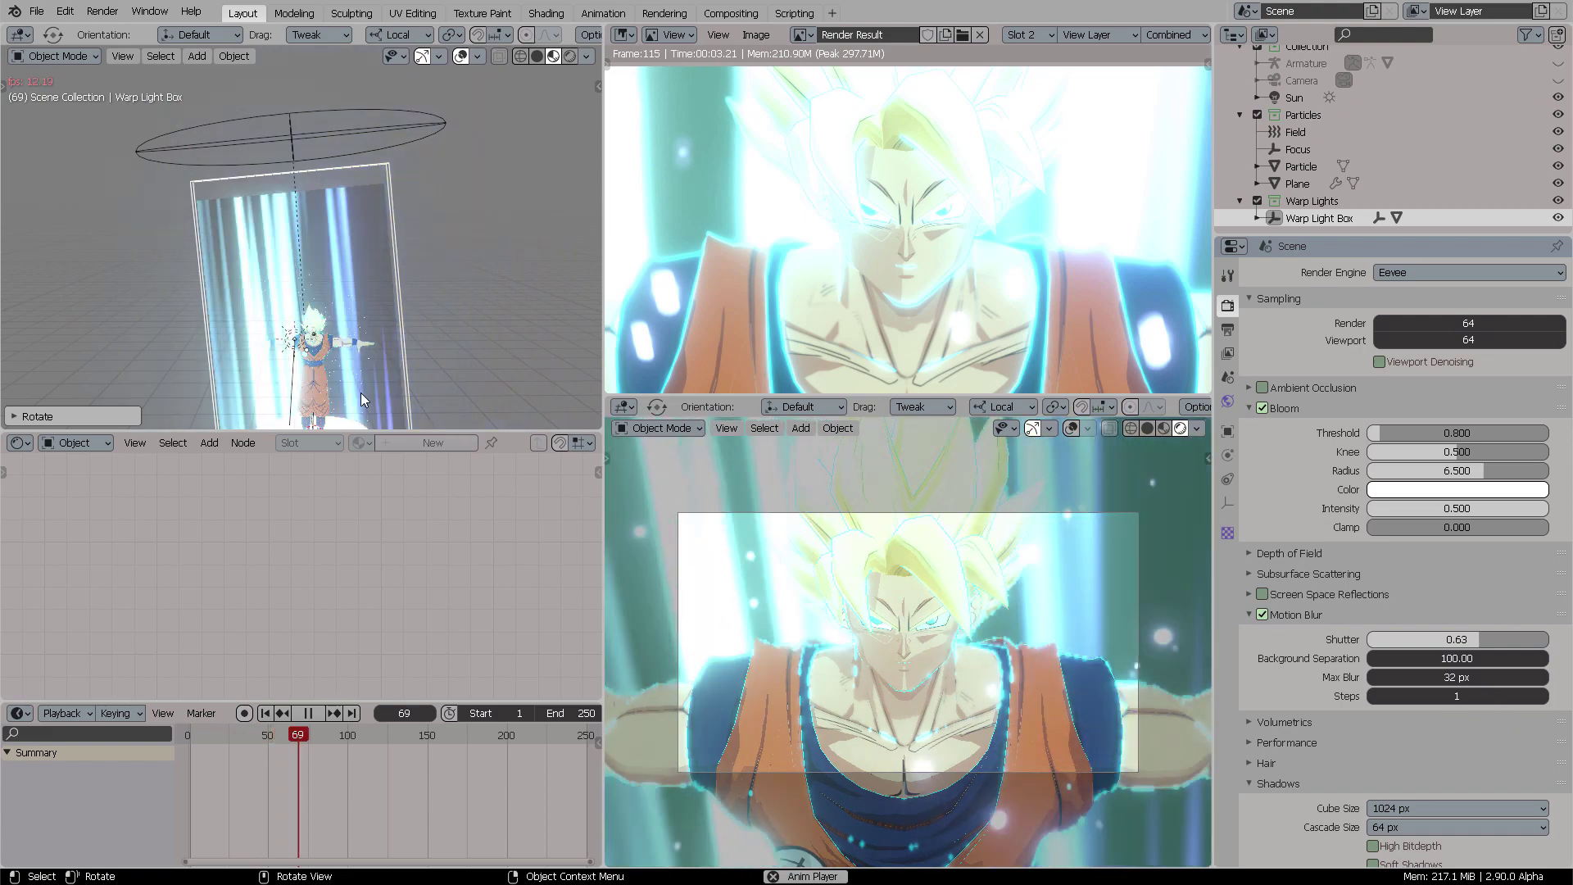
pyautogui.click(308, 713)
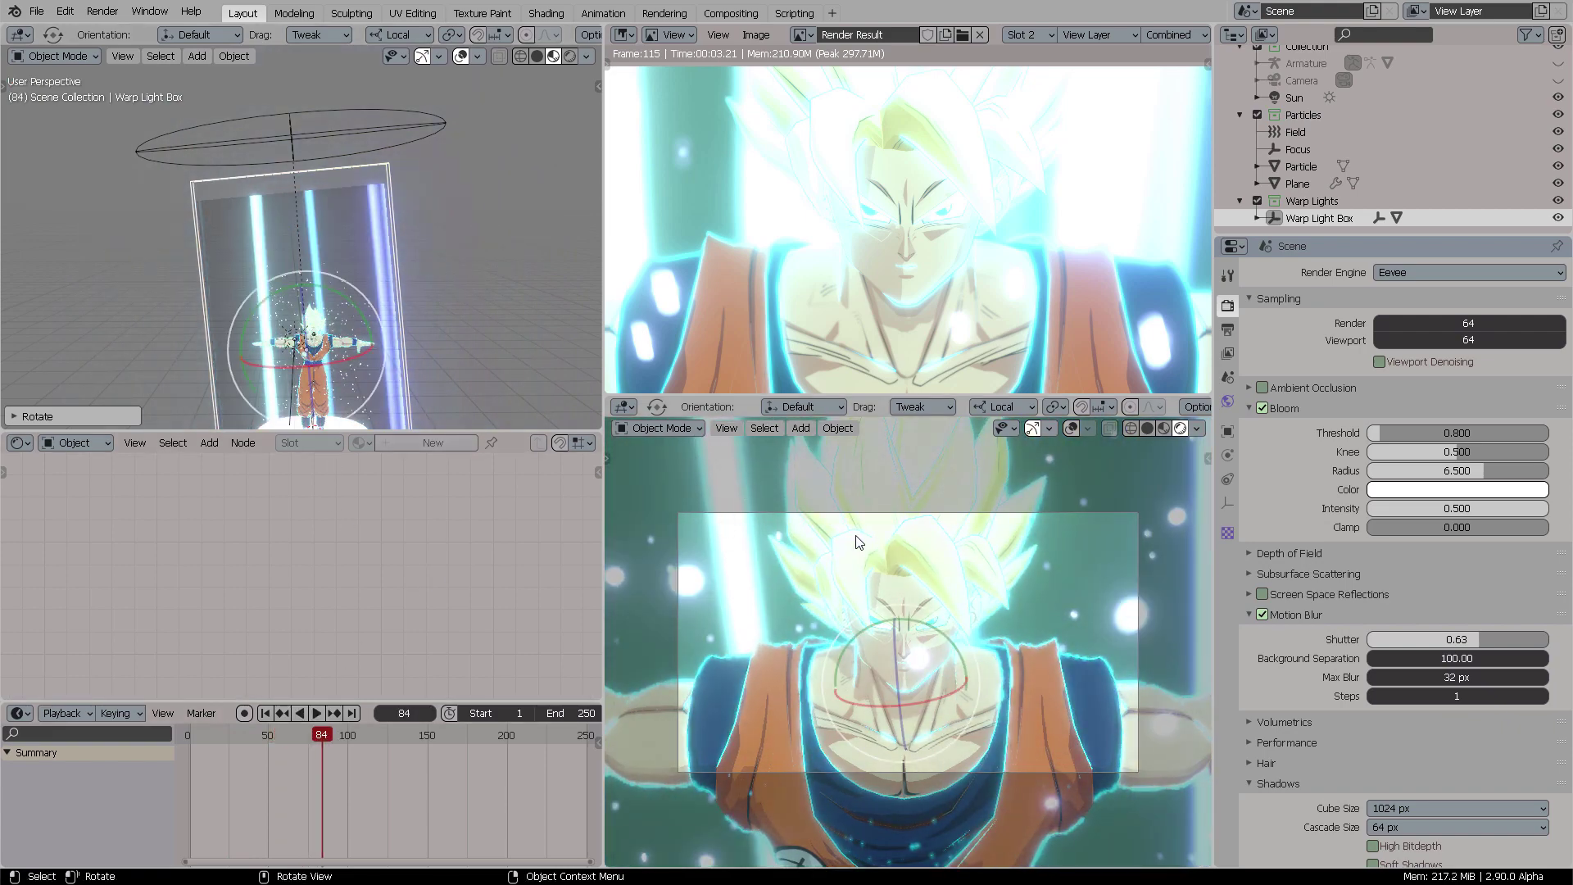
pyautogui.click(917, 532)
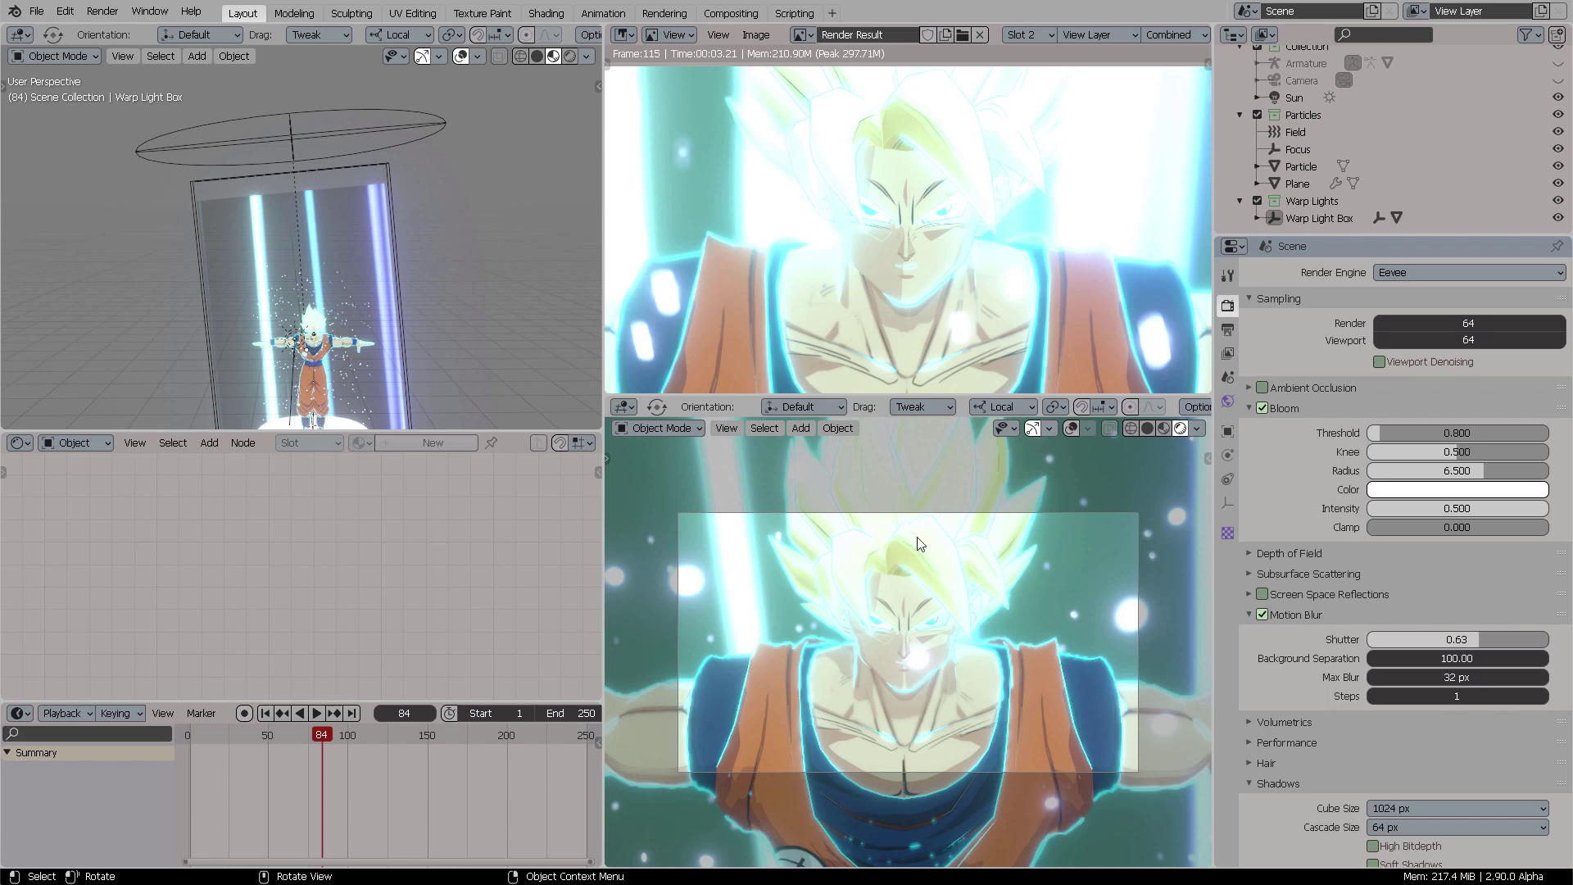
# Render frame 84 in Eevee with F12
pyautogui.press('F12')
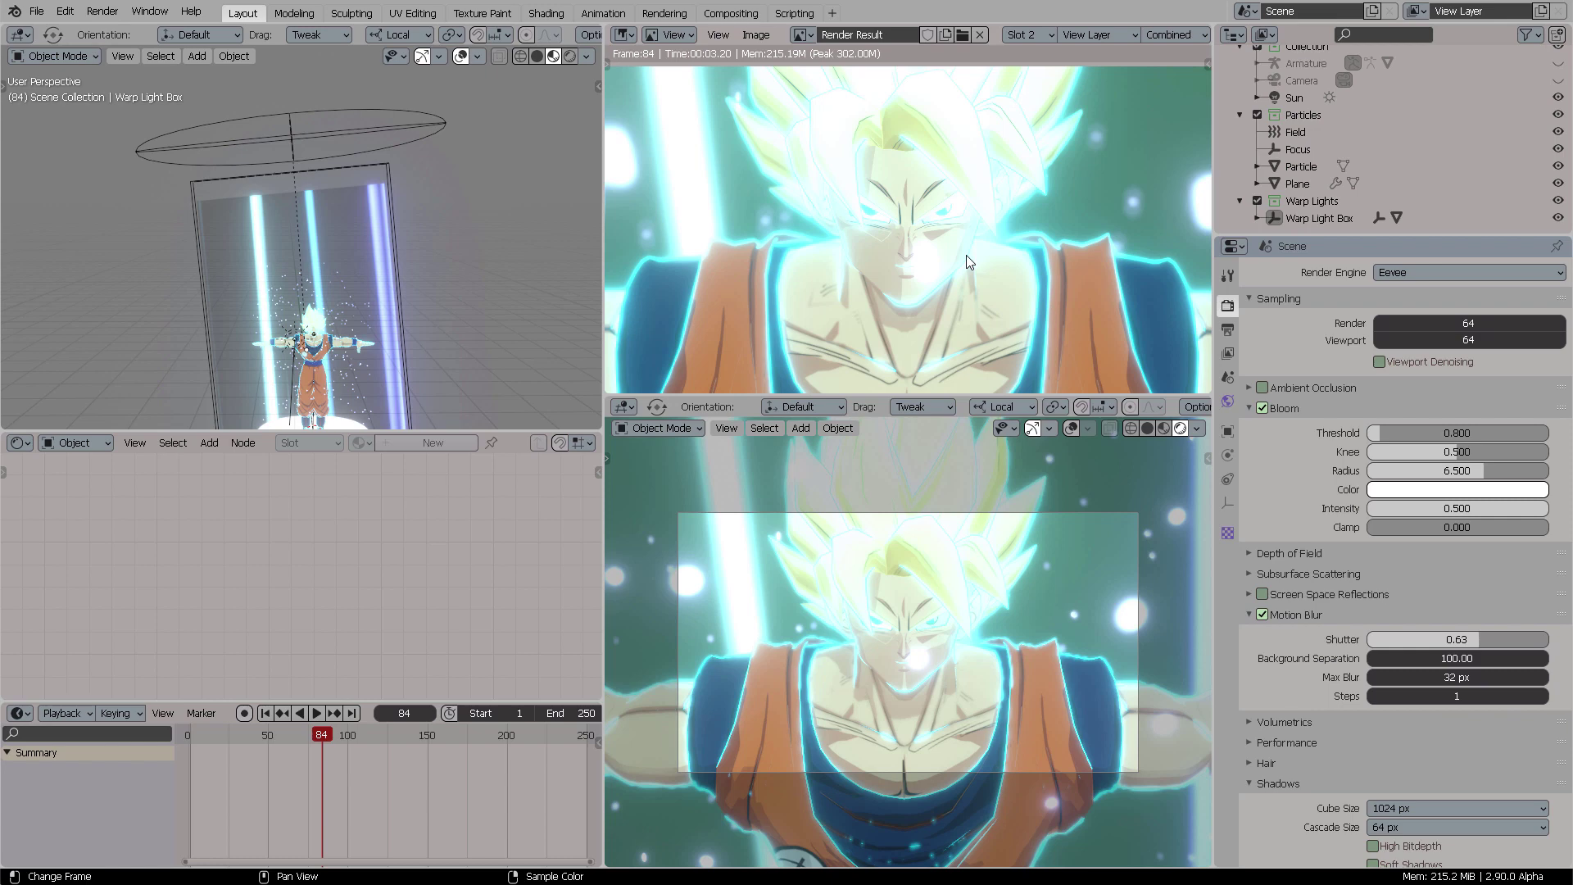
# Select the Camera and view its Depth of Field, focused on the Focus empty at F-Stop 2.8
pyautogui.moveTo(524, 264); pyautogui.dragTo(903, 409, button='middle')
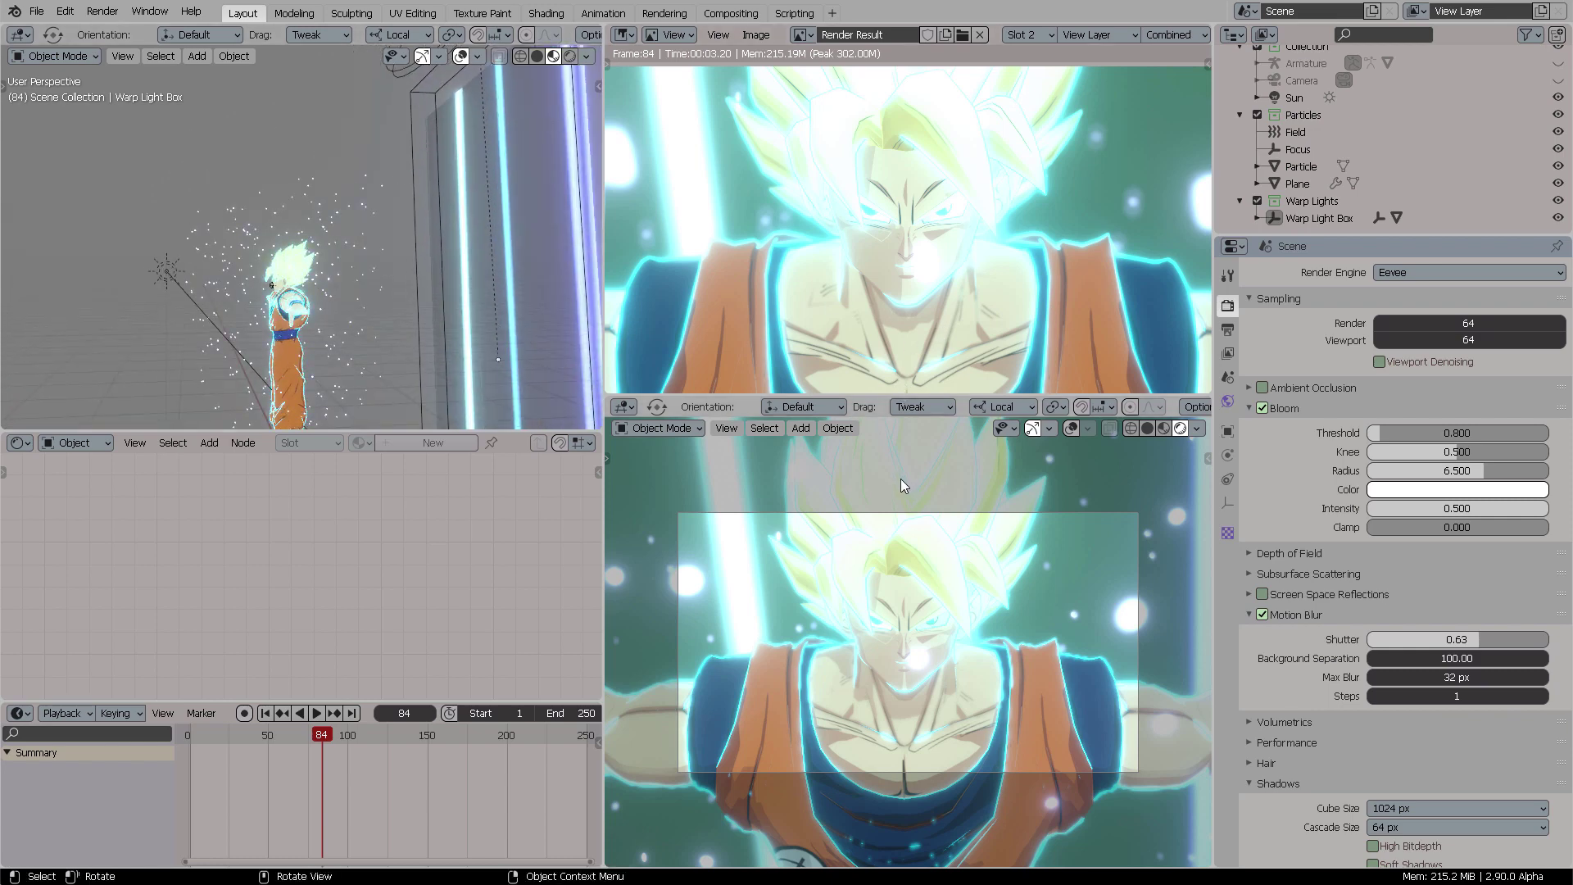
pyautogui.moveTo(373, 316); pyautogui.dragTo(397, 269, button='middle')
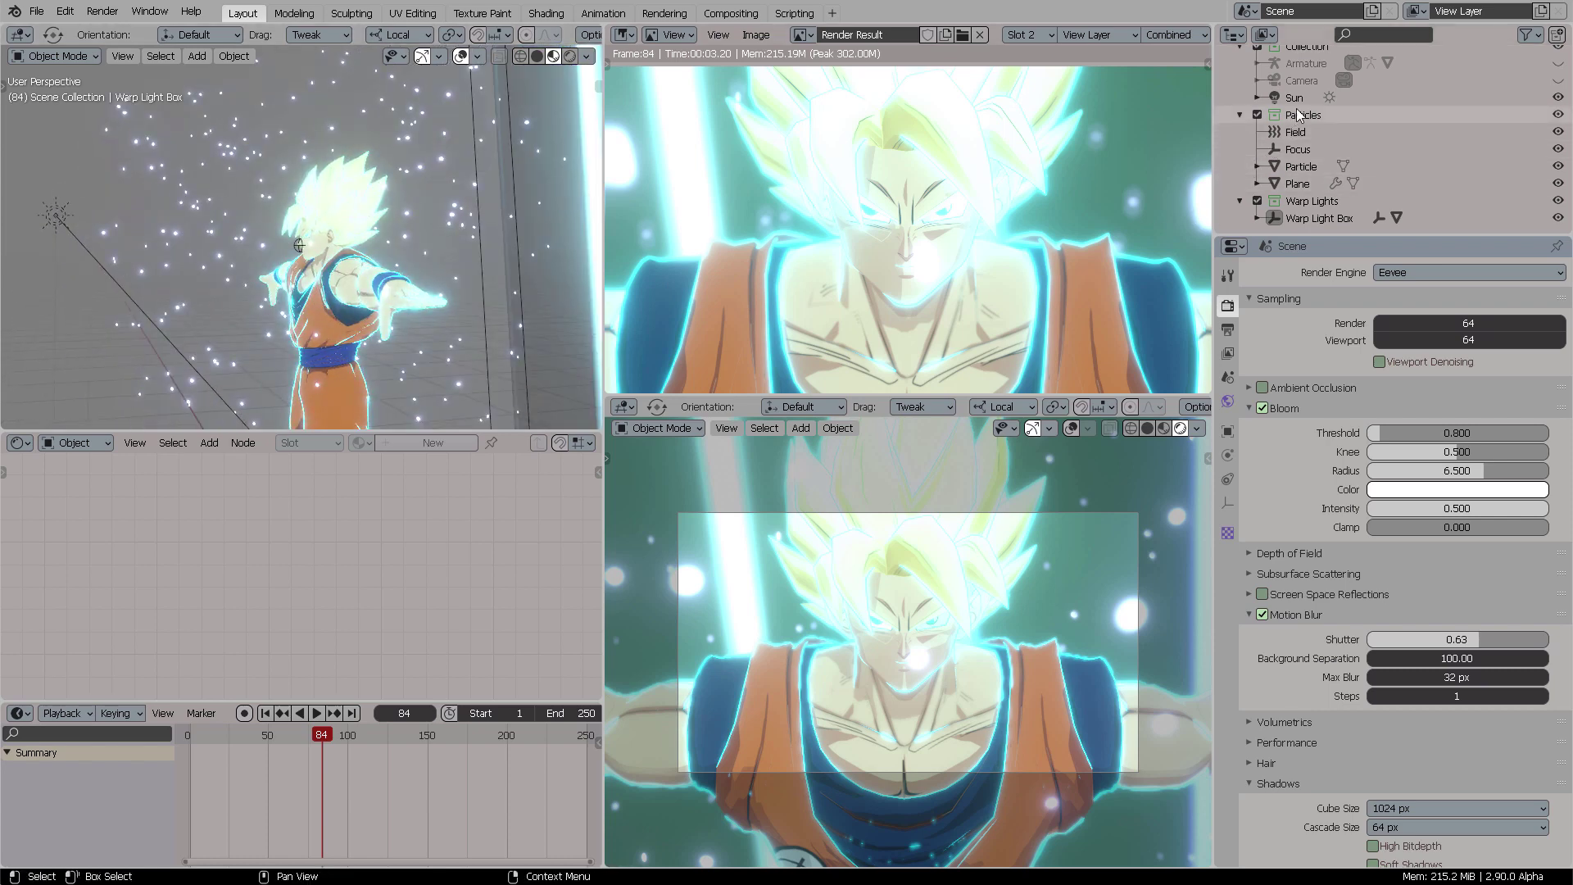
pyautogui.scroll(2, 1310, 185)
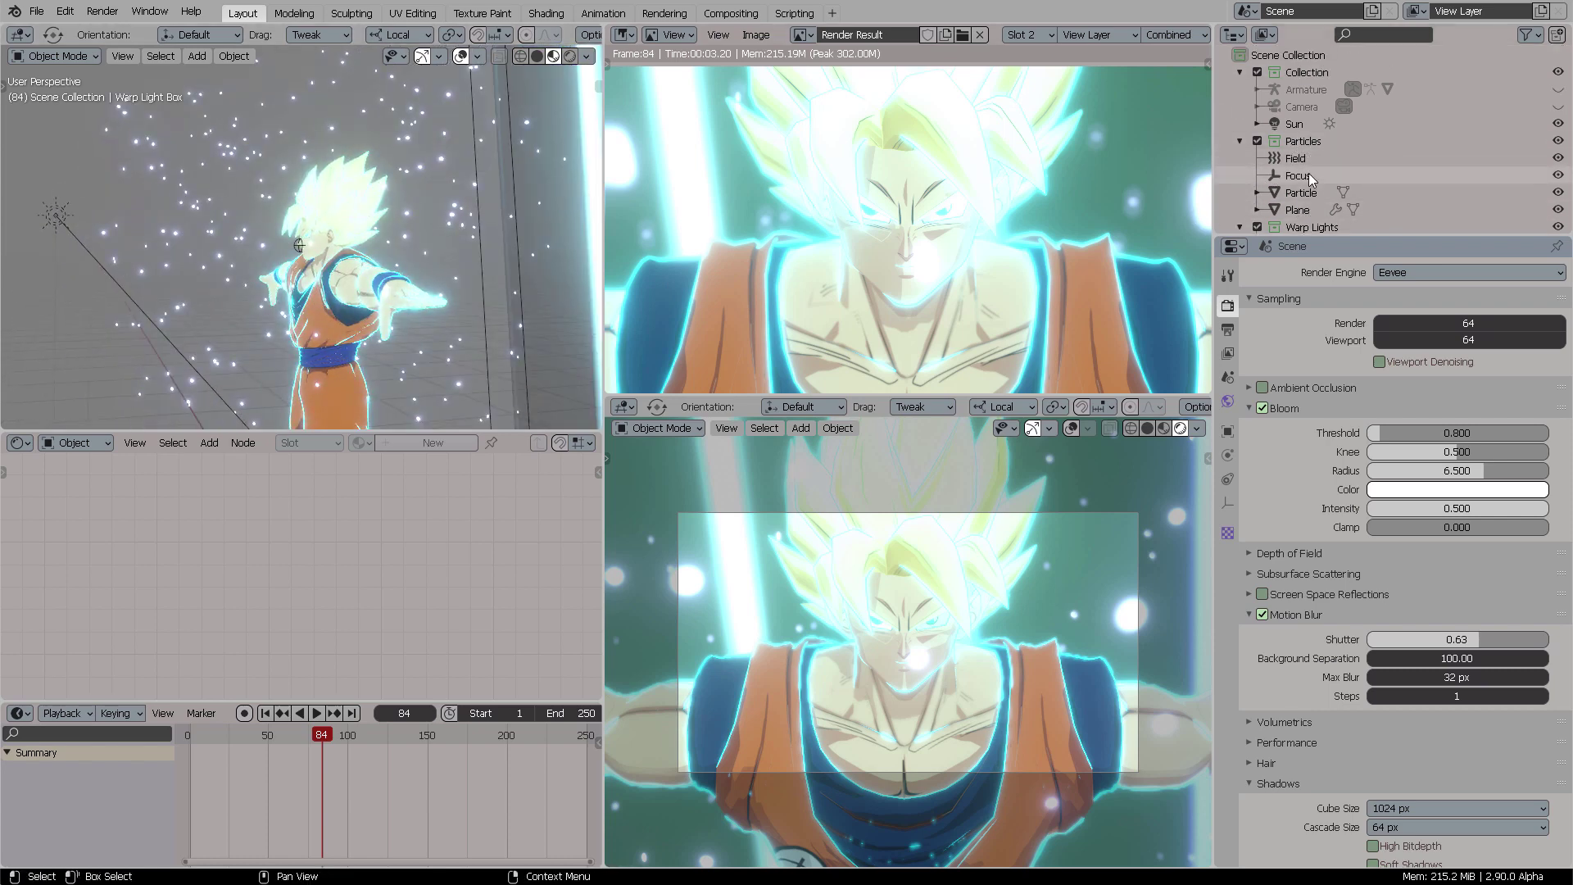
pyautogui.click(1303, 108)
pyautogui.click(1227, 502)
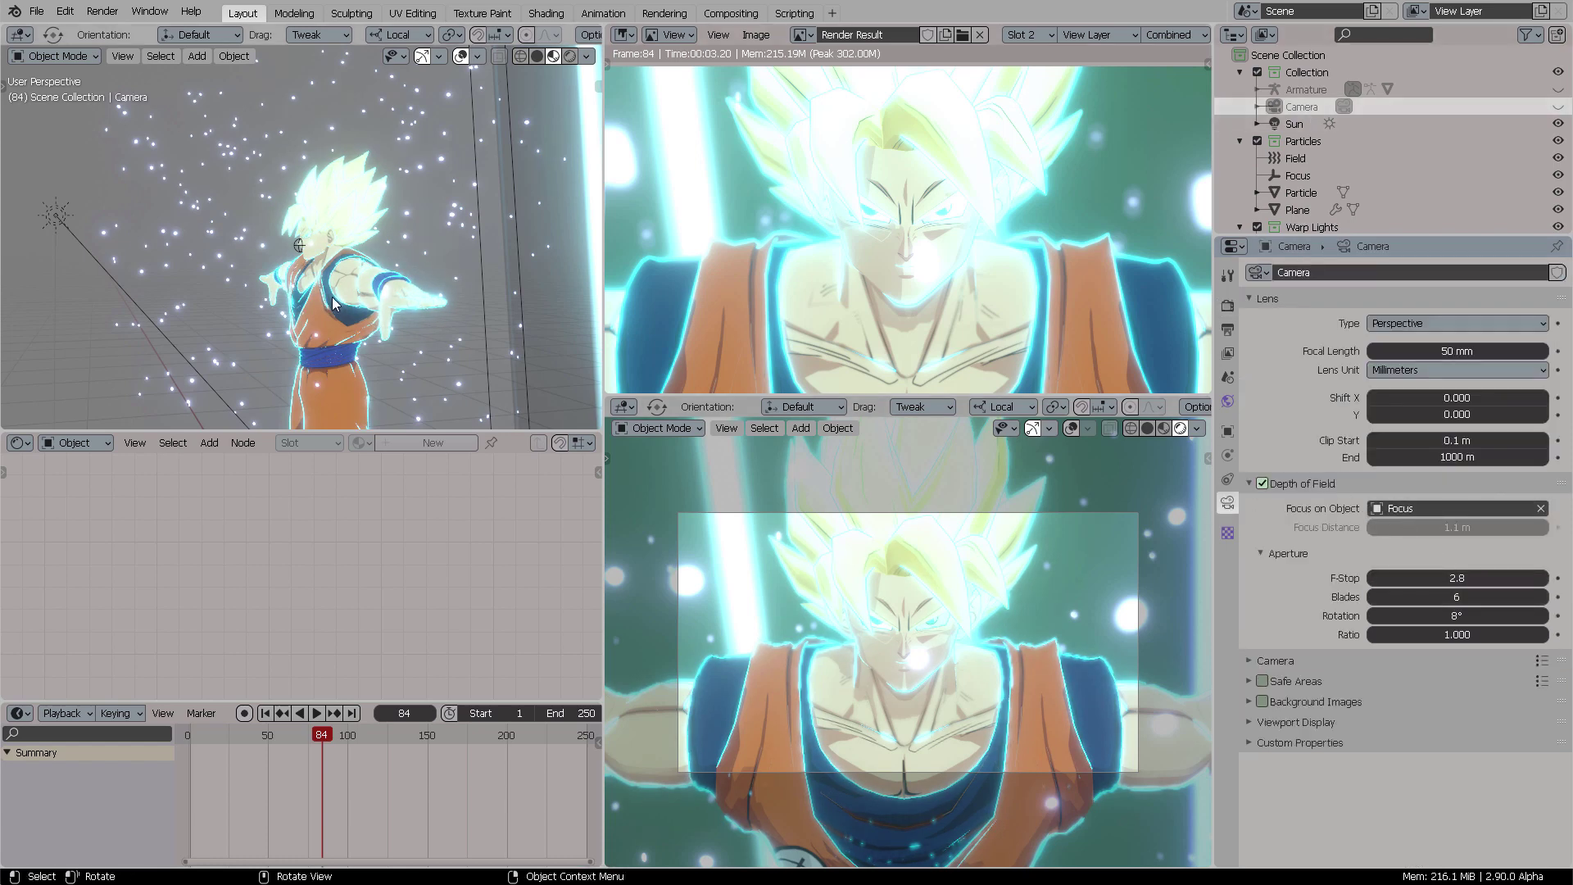
pyautogui.scroll(6, 283, 270)
pyautogui.moveTo(287, 254); pyautogui.dragTo(388, 252, button='middle')
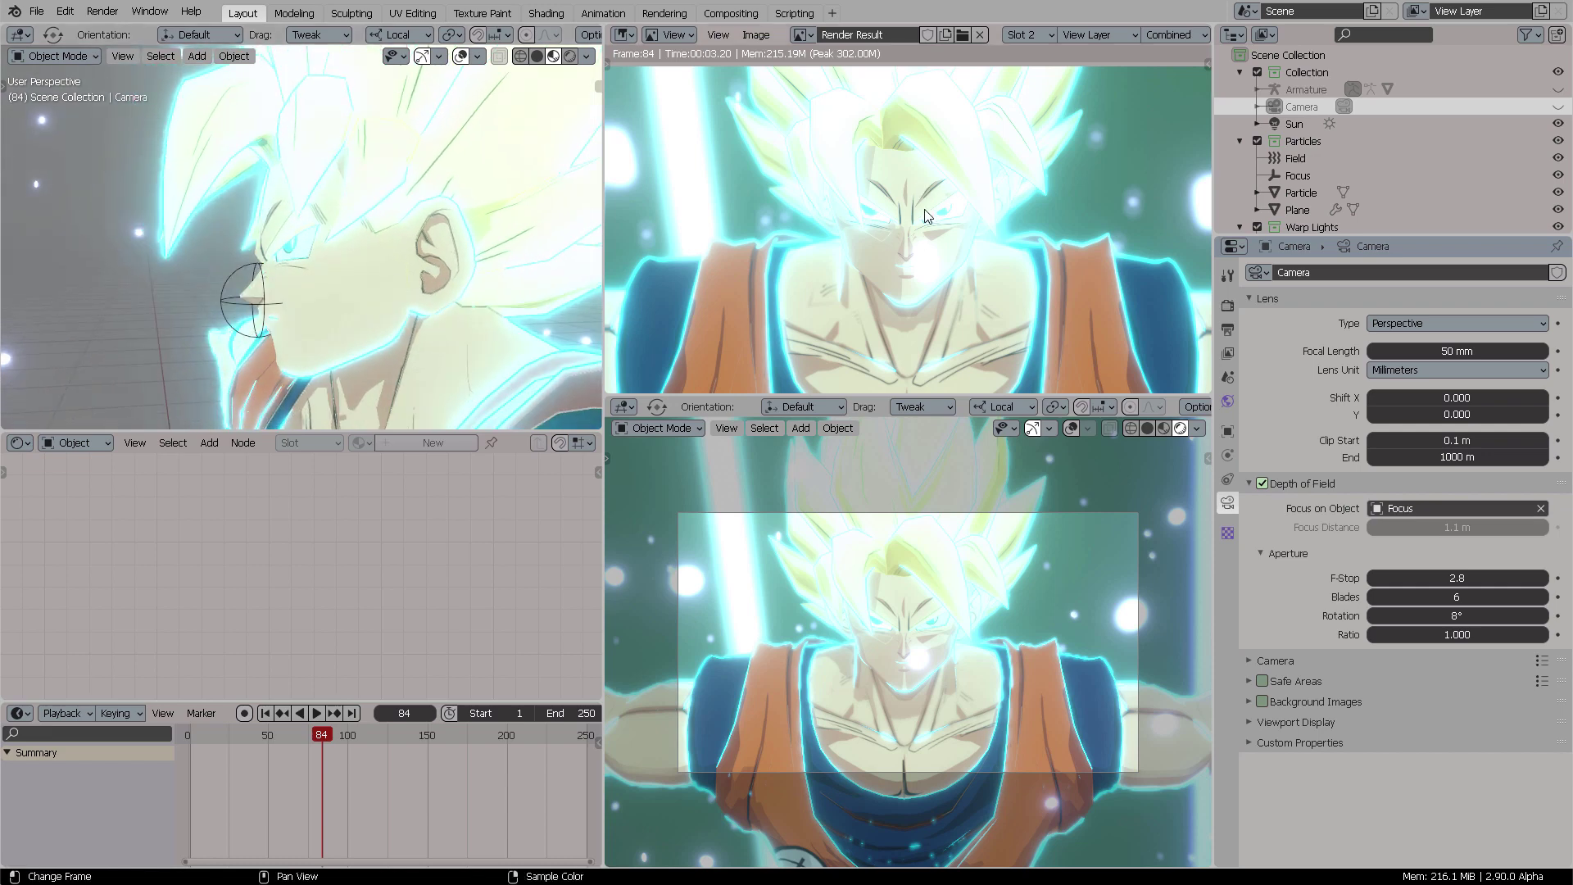
# Move the Focus empty up its local Z axis to Goku's forehead and re-render frame 84
pyautogui.click(237, 274)
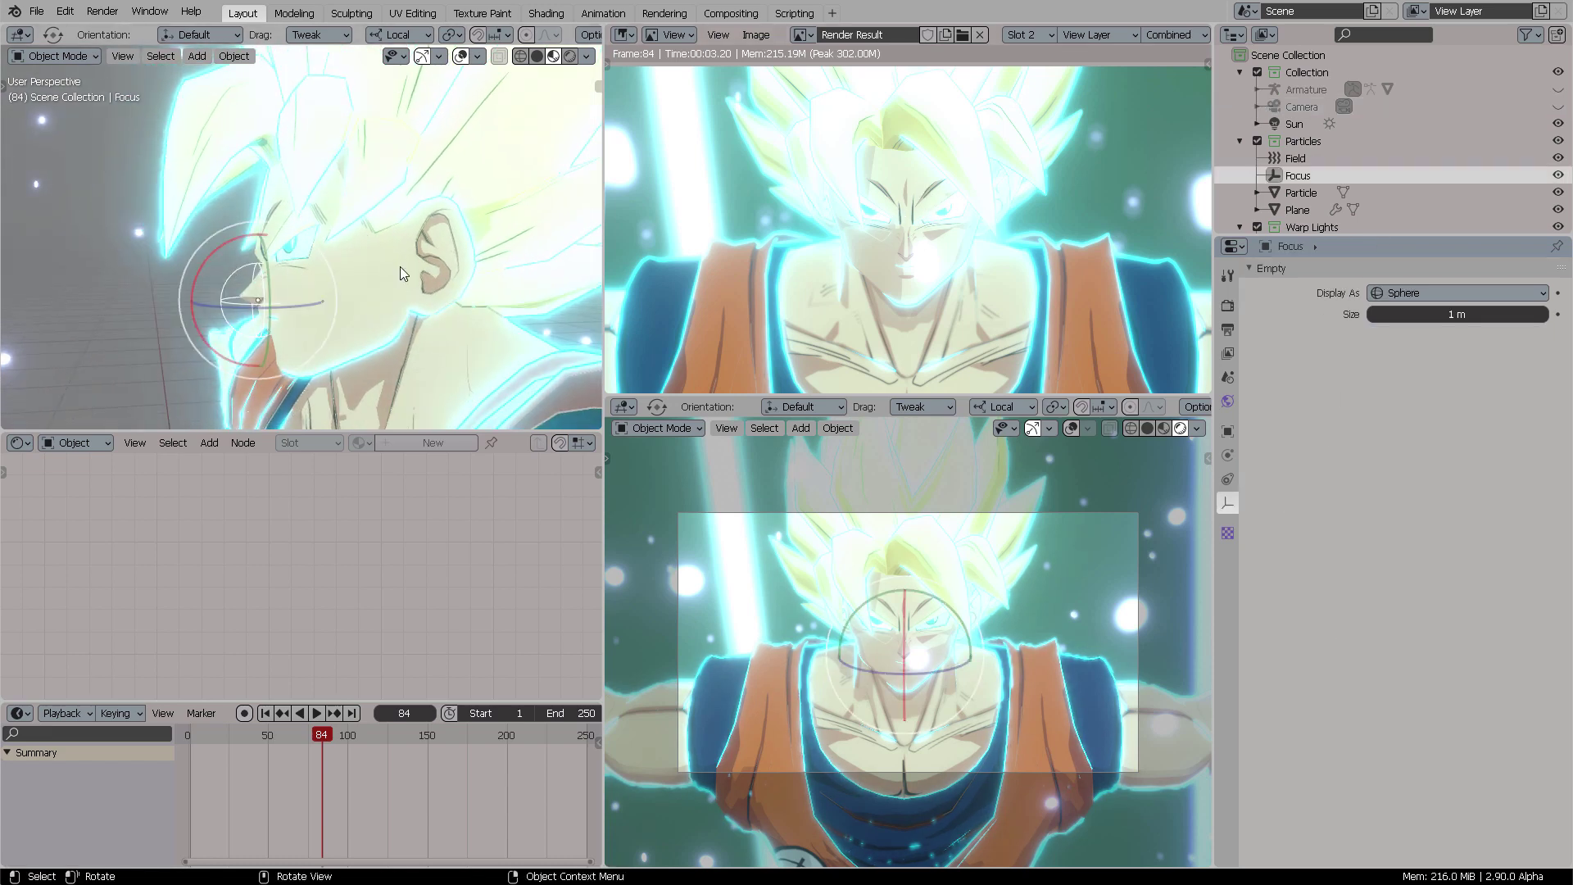
pyautogui.moveTo(399, 267); pyautogui.dragTo(429, 292, button='middle')
pyautogui.press('g')
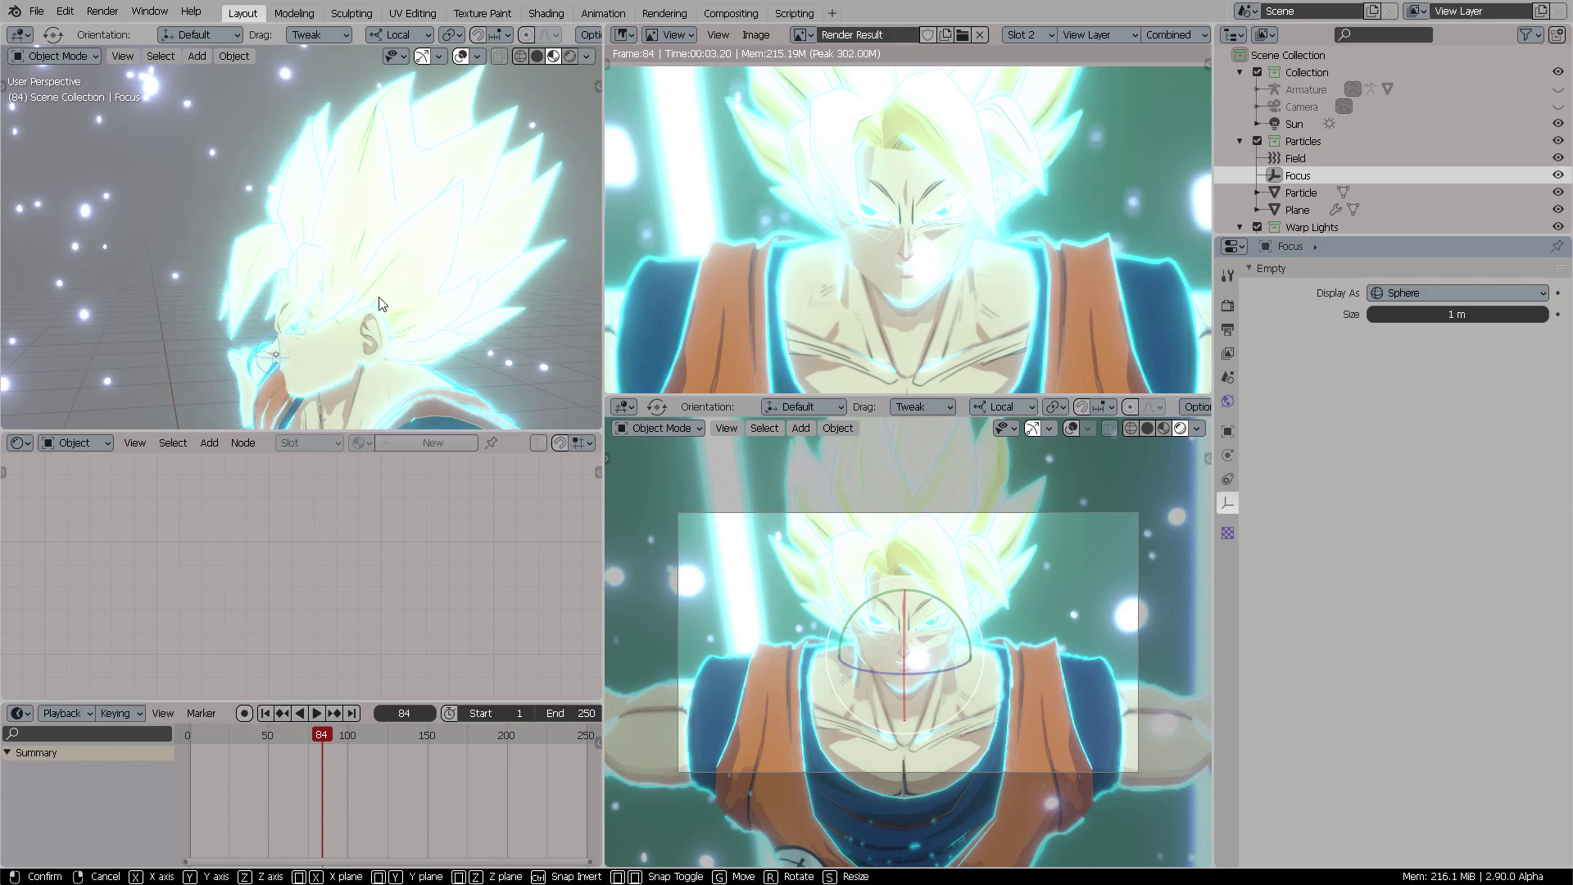
pyautogui.press('z')
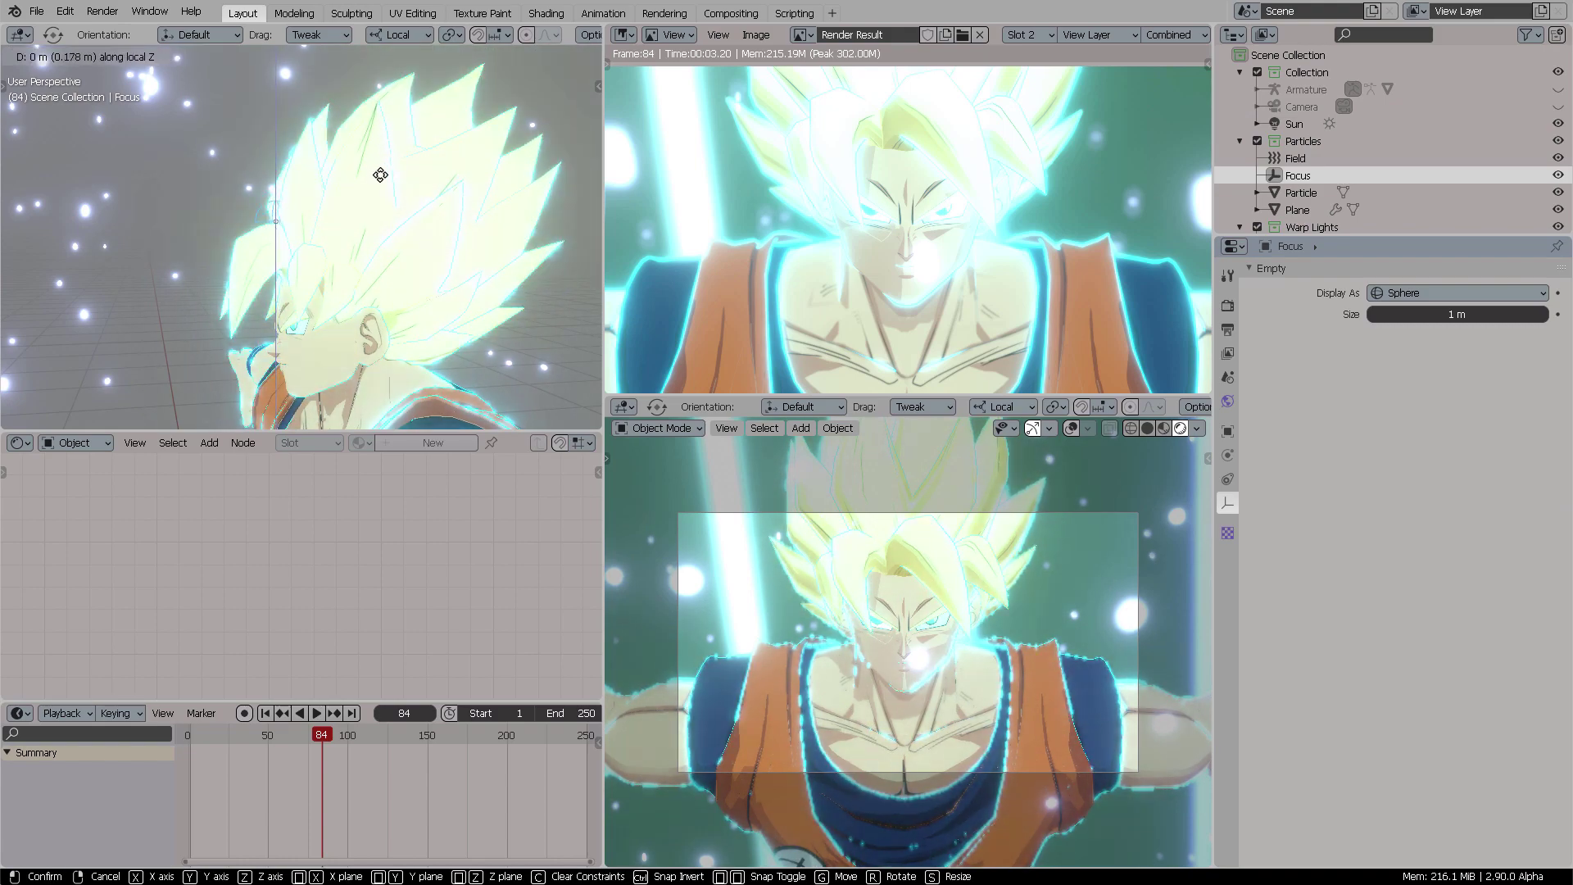
pyautogui.click(381, 162)
pyautogui.moveTo(326, 191); pyautogui.dragTo(638, 212, button='middle')
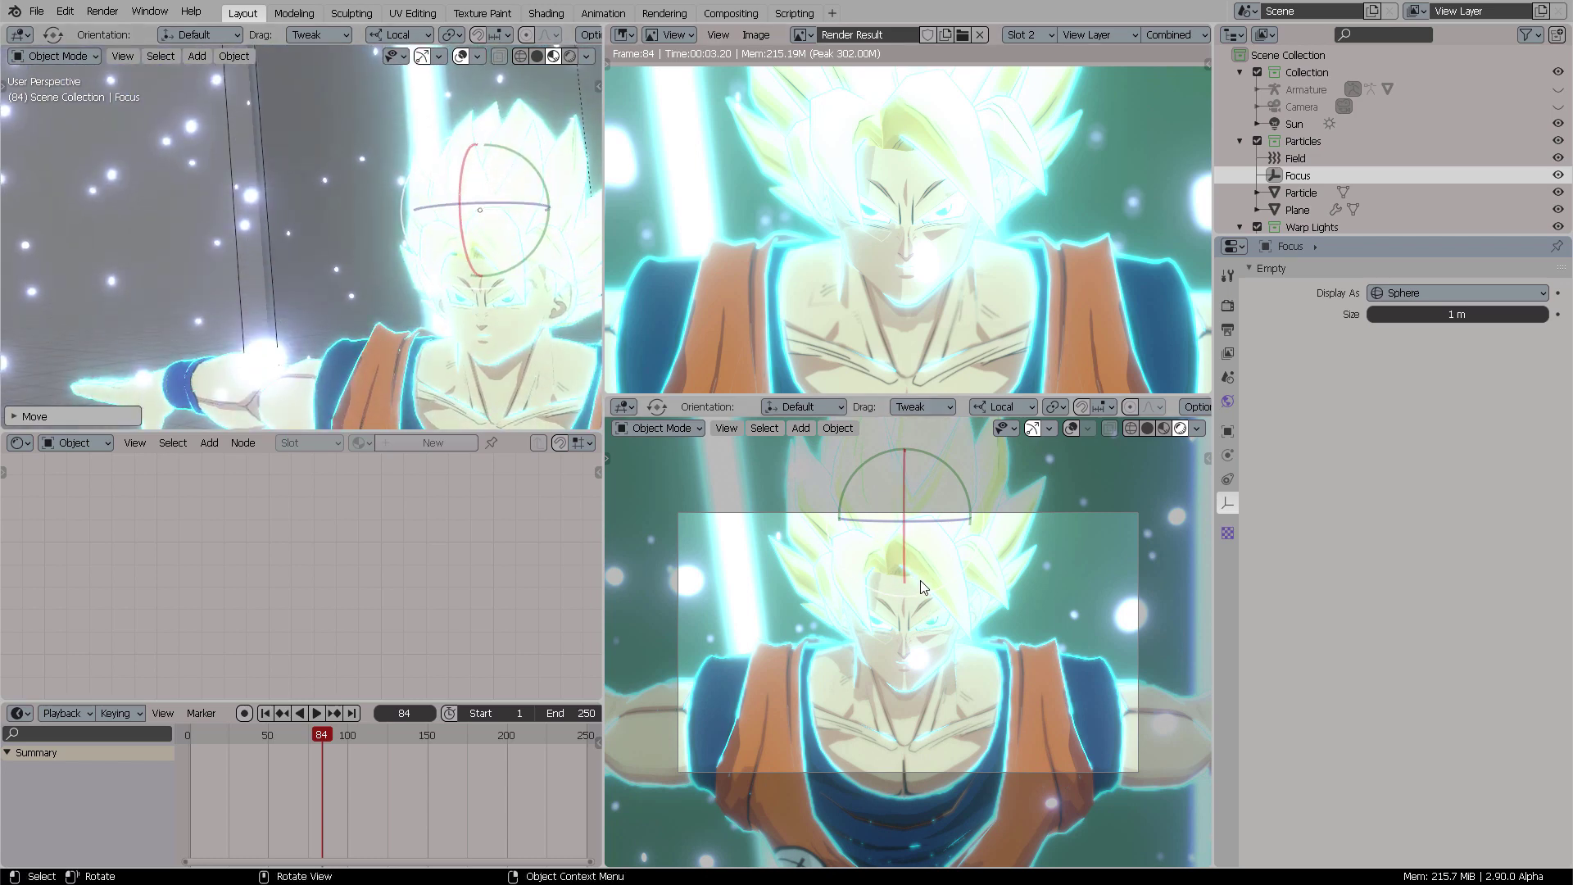
pyautogui.press('F12')
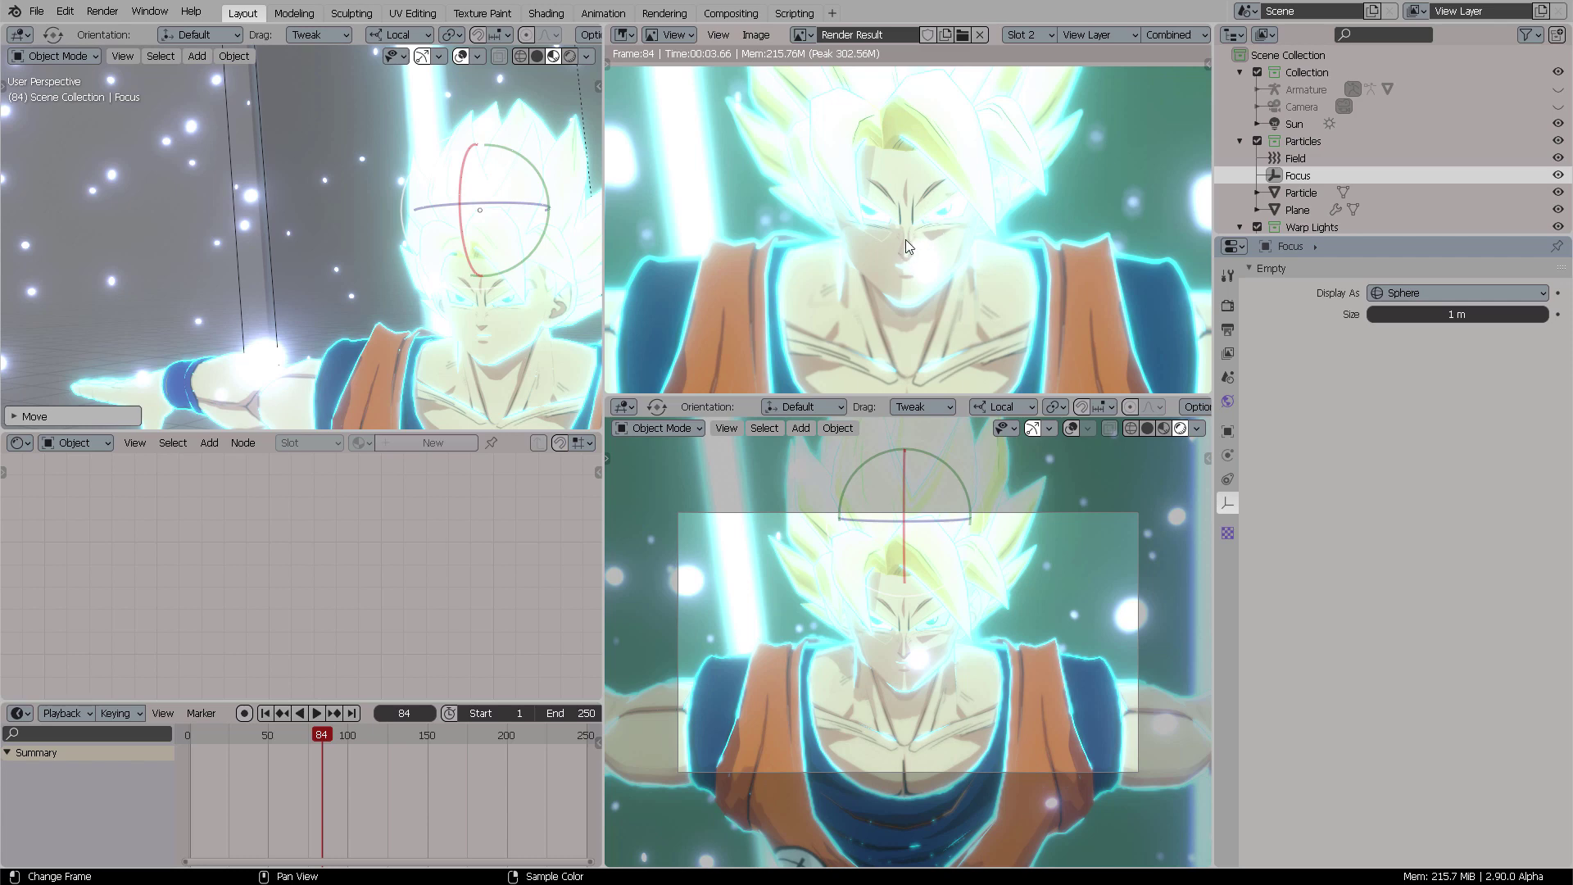
# Select GKS_body_0.001 and expand its tint and Ultra Instinct properties in the sidebar
pyautogui.click(449, 379)
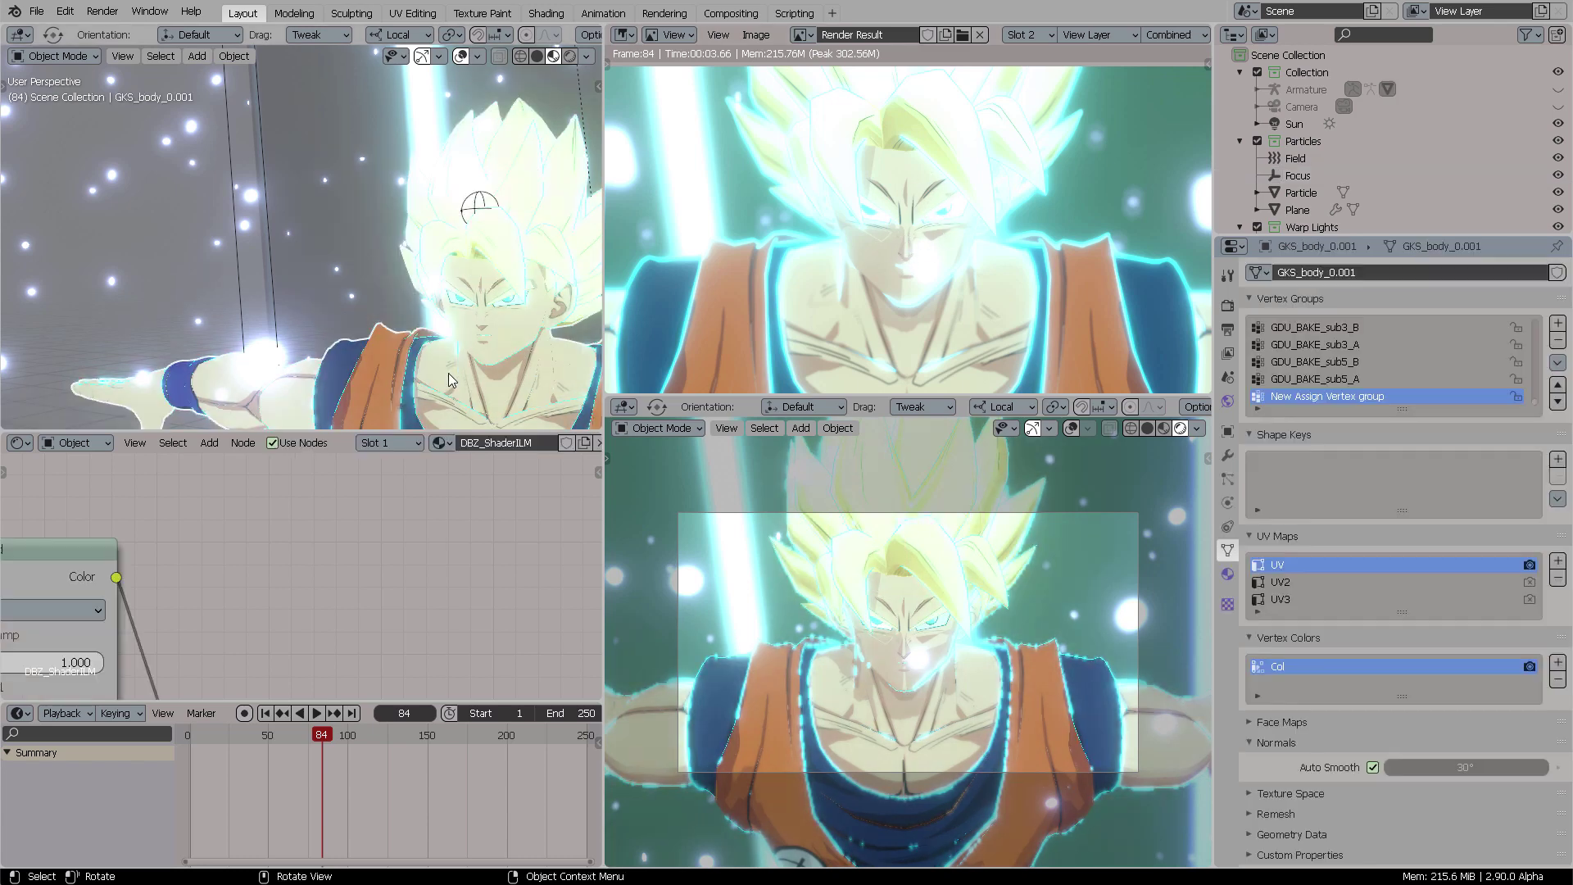
pyautogui.press('n')
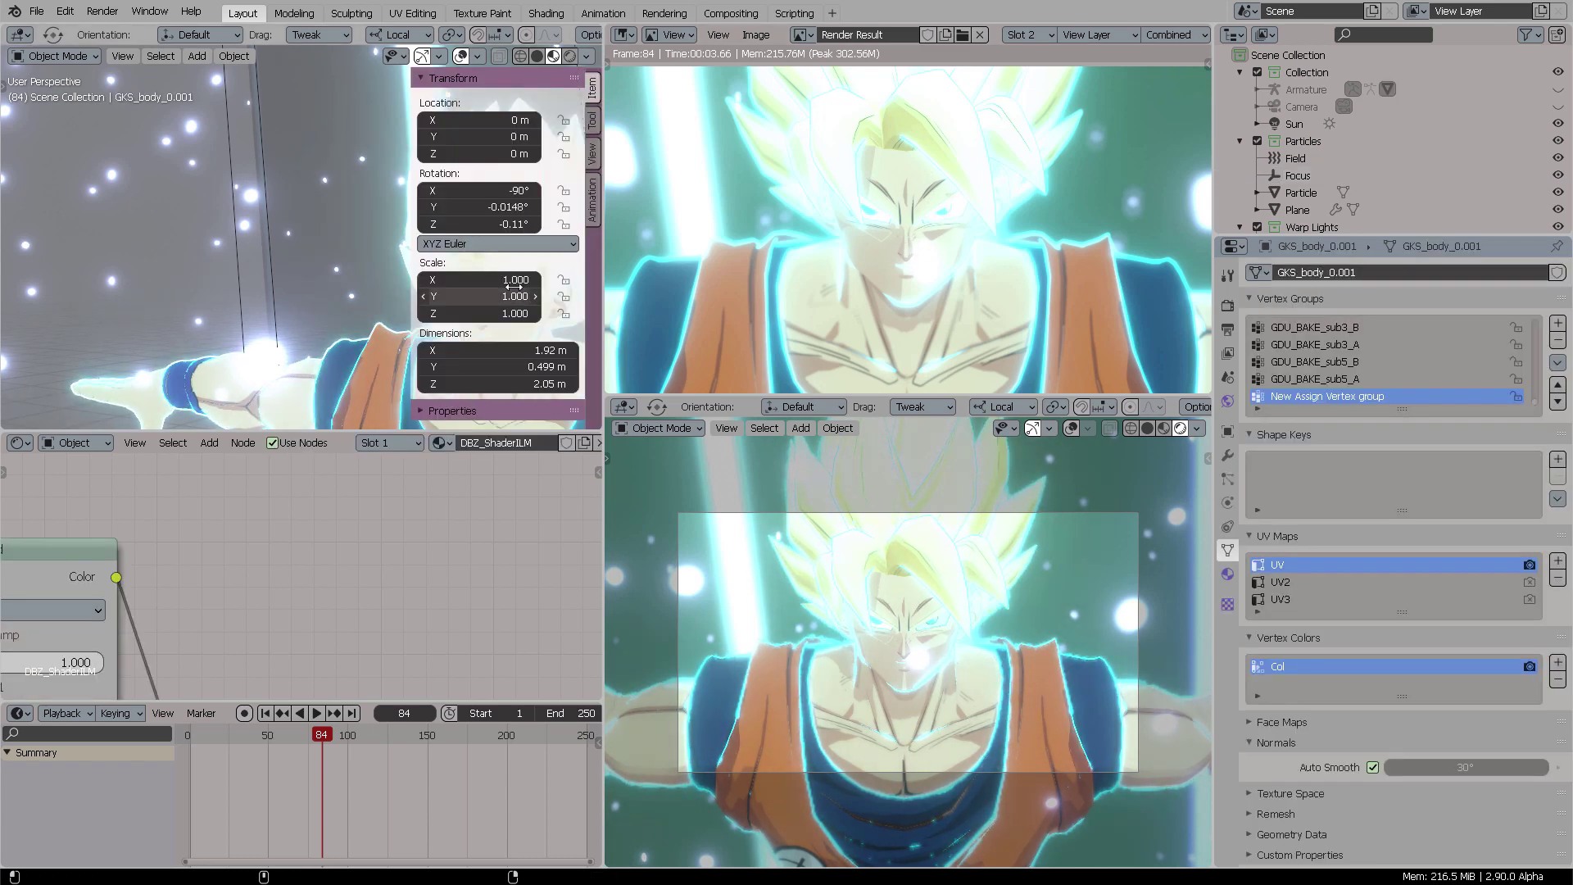
pyautogui.click(453, 410)
pyautogui.scroll(-4, 453, 393)
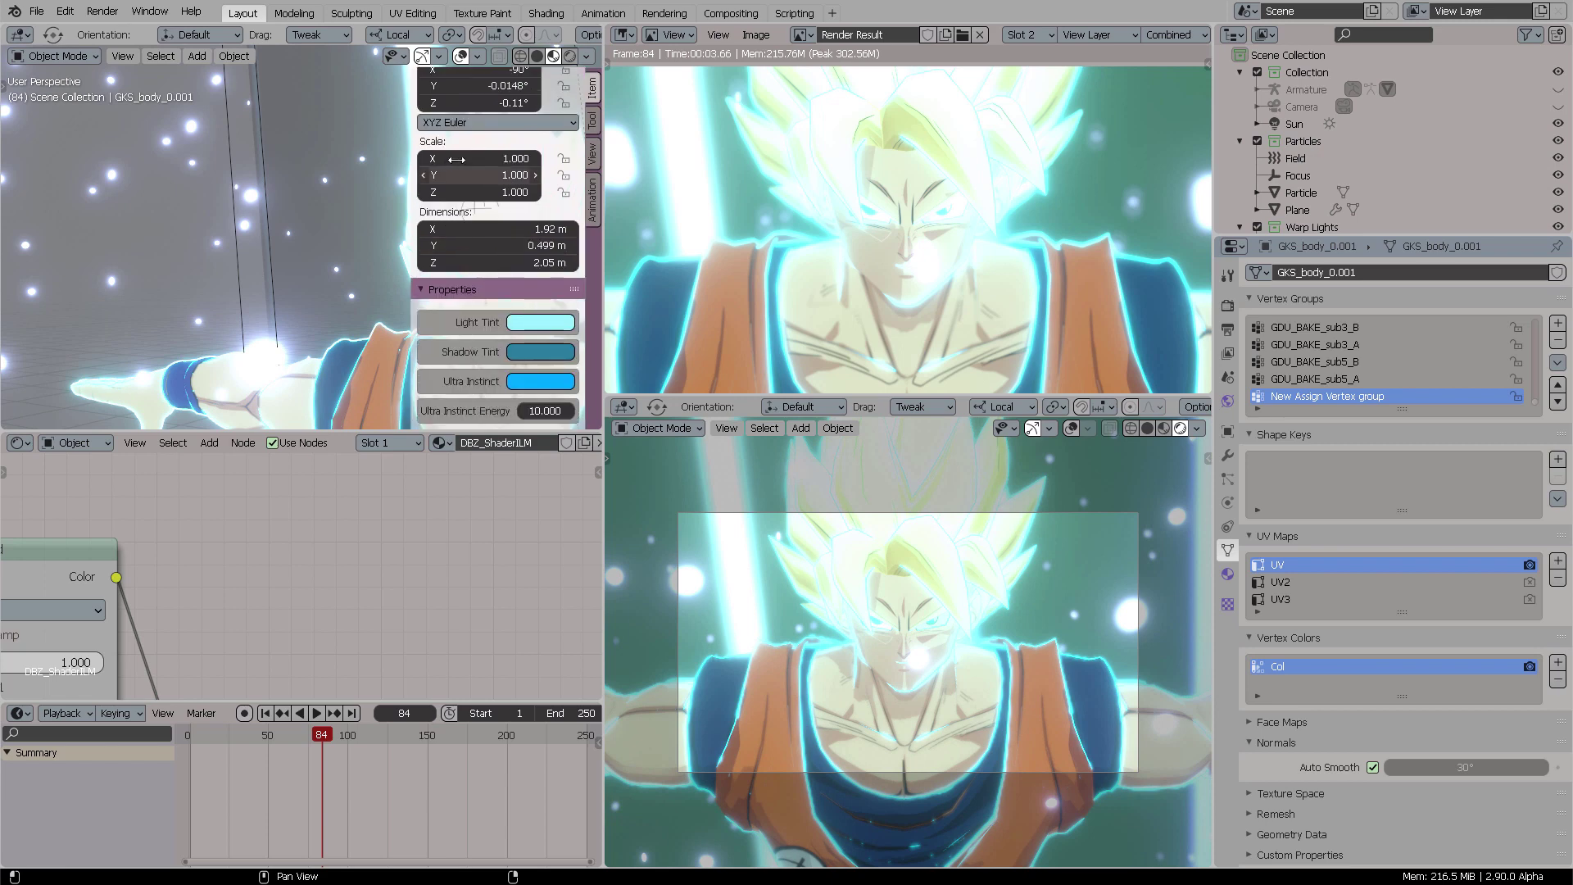
pyautogui.scroll(4, 456, 159)
pyautogui.click(452, 78)
pyautogui.moveTo(344, 246); pyautogui.dragTo(402, 249, button='middle')
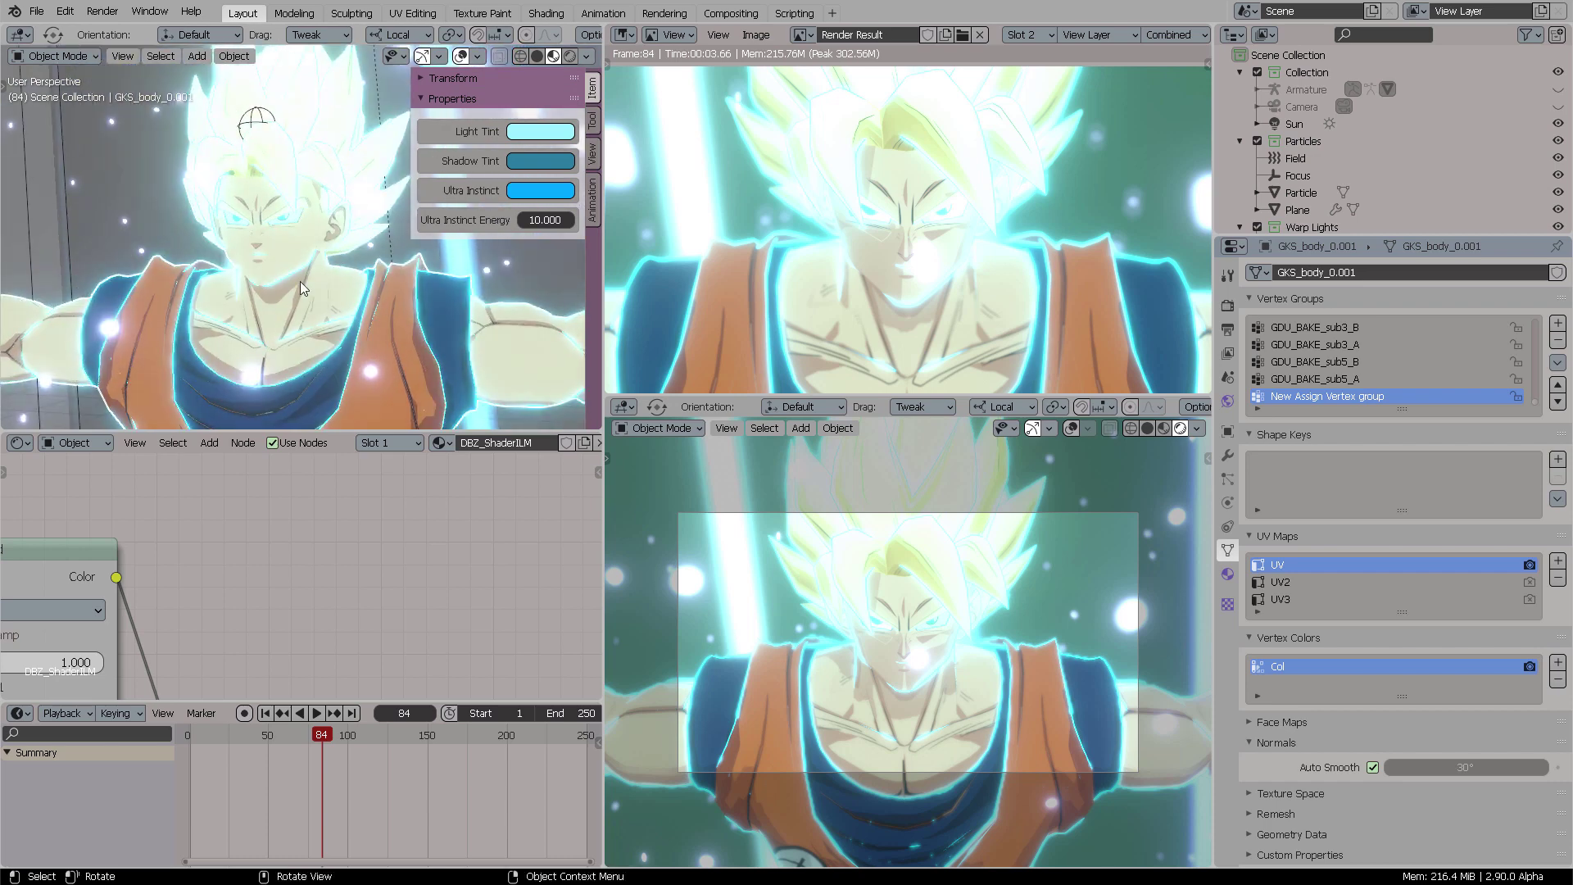
# Change the Ultra Instinct colour to cyan and set Ultra Instinct Energy to 0
pyautogui.click(538, 192)
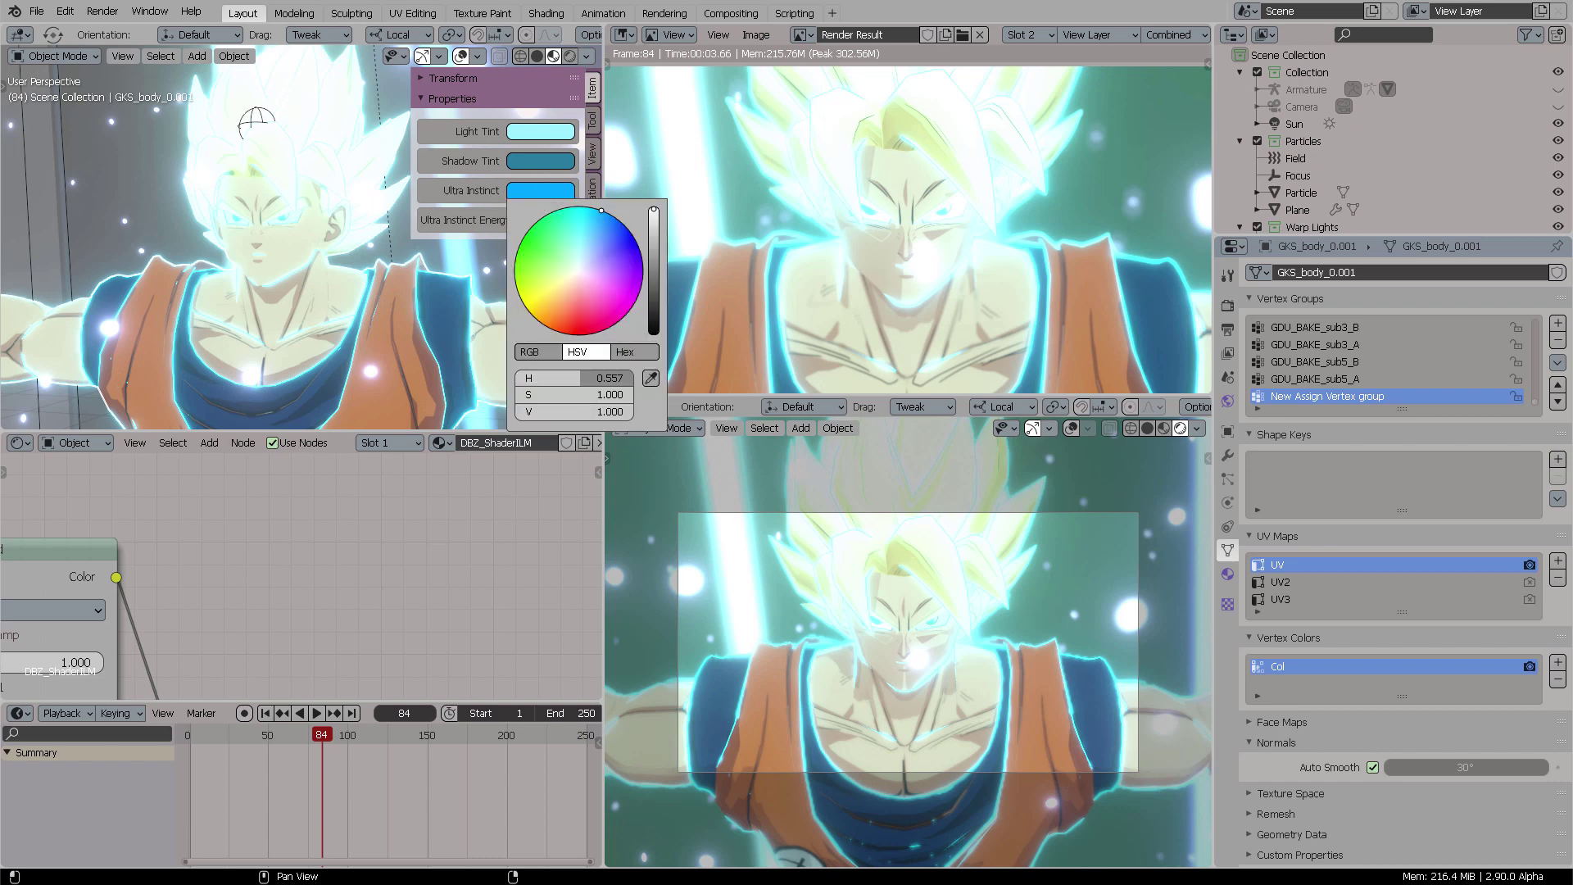
pyautogui.click(571, 216)
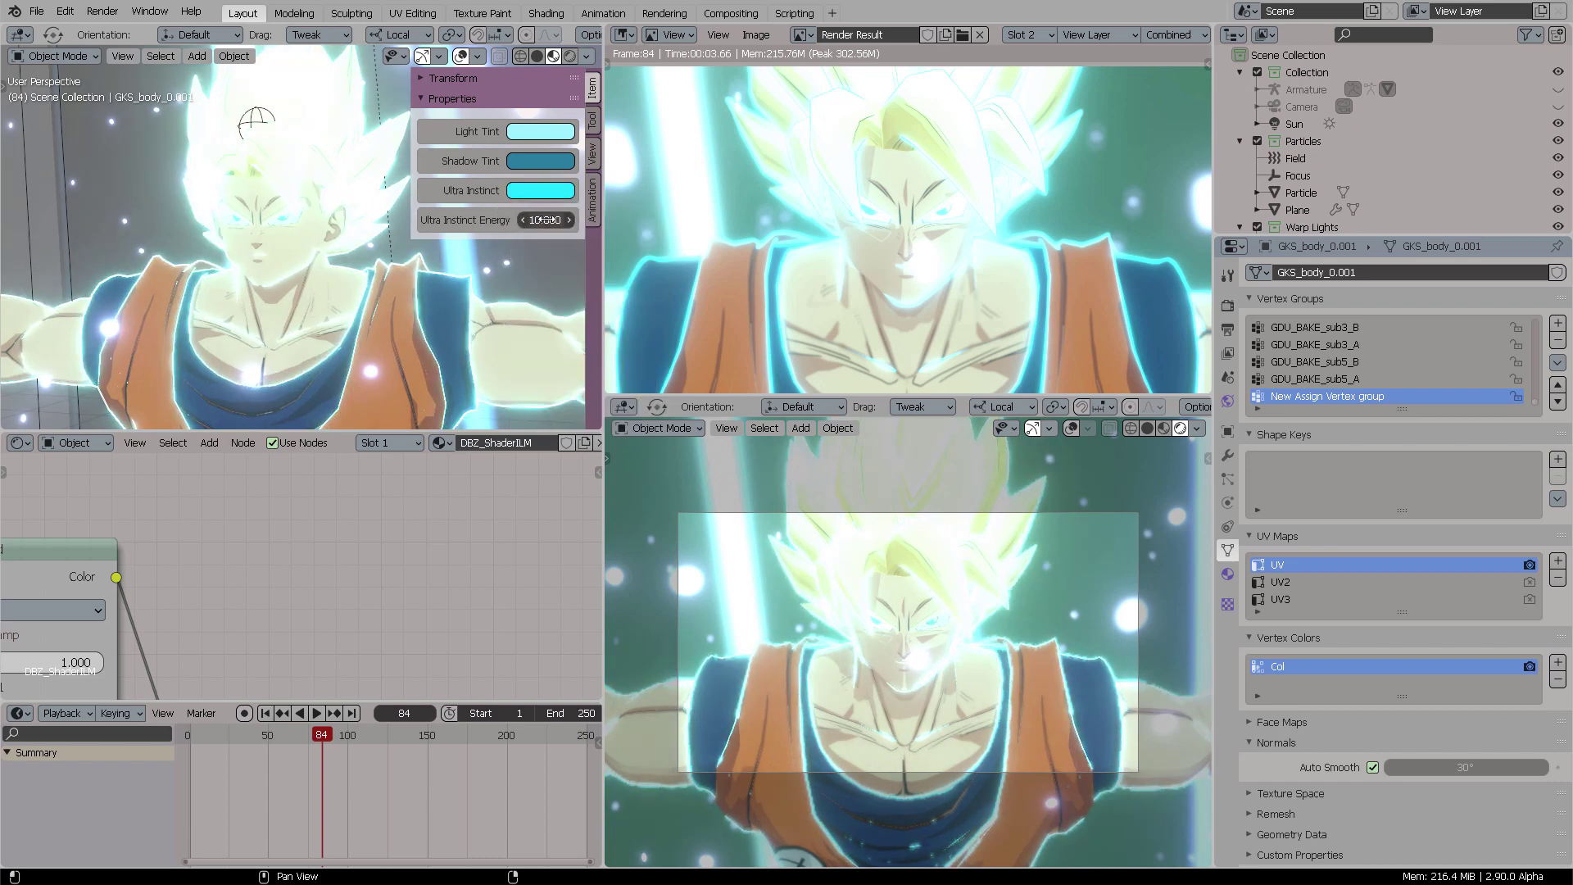
pyautogui.click(547, 220)
pyautogui.write('0')
pyautogui.press('Return')
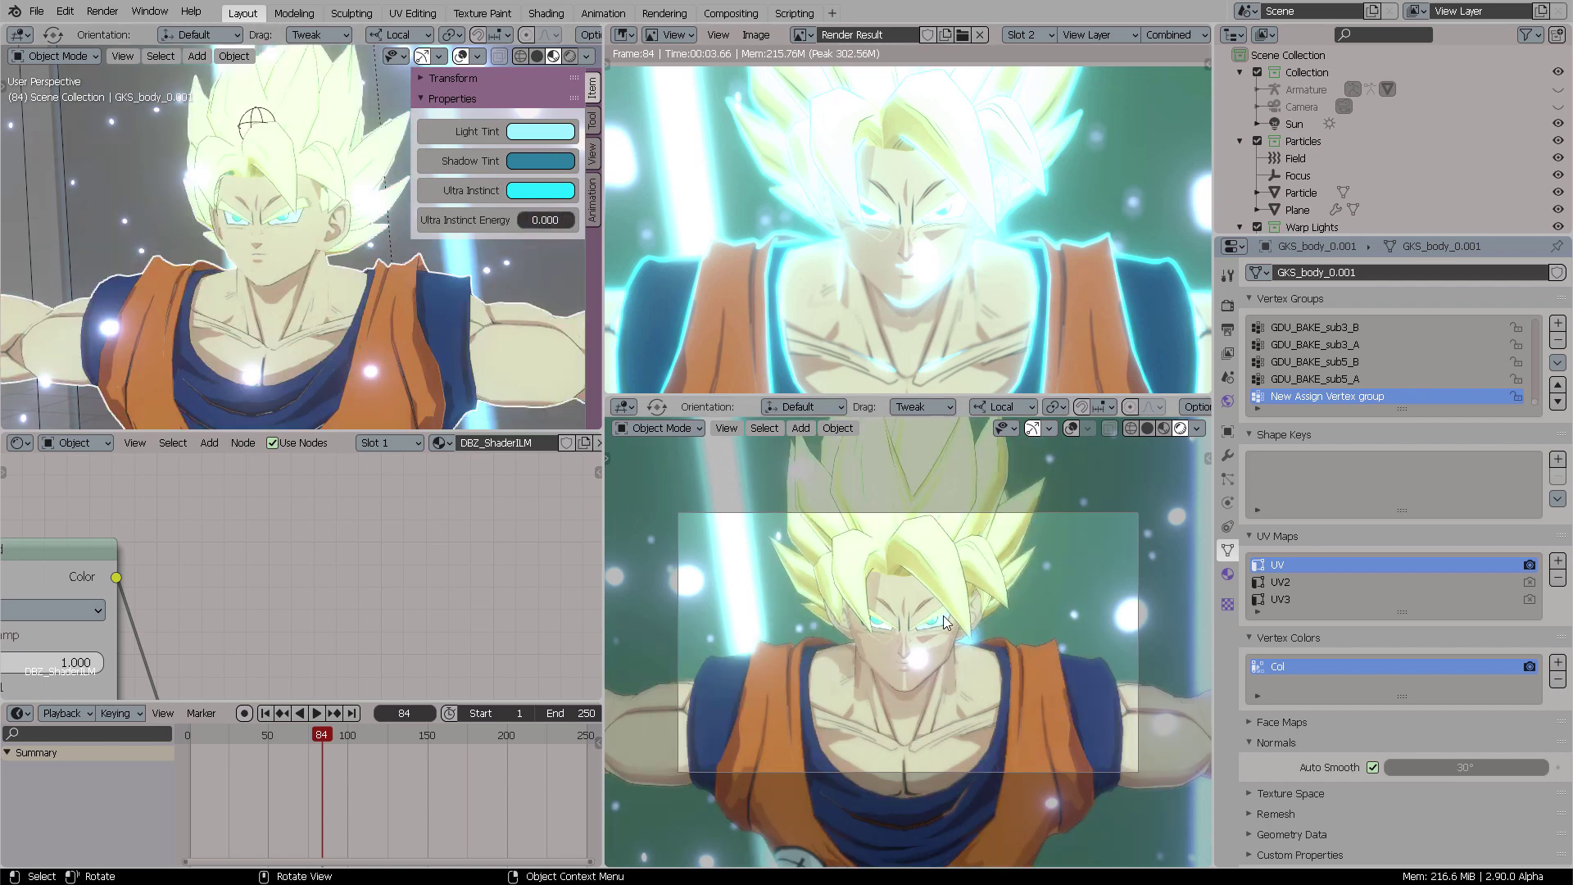
# Render frame 84 without the aura glow and inspect the result maximized and zoomed in
pyautogui.press('F12')
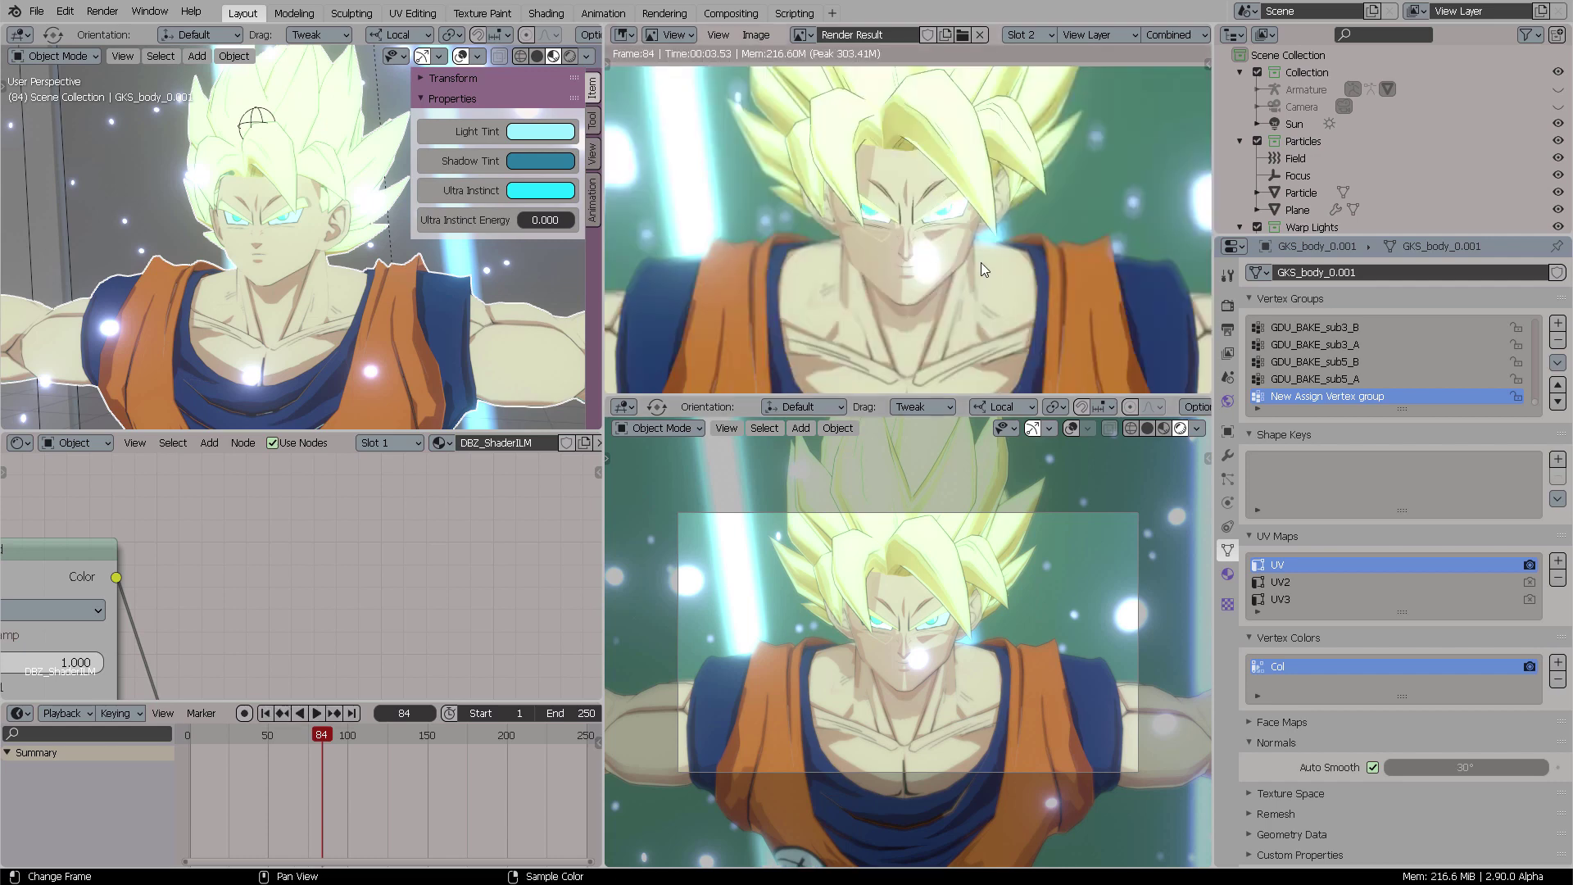
pyautogui.moveTo(980, 262); pyautogui.dragTo(982, 225, button='middle')
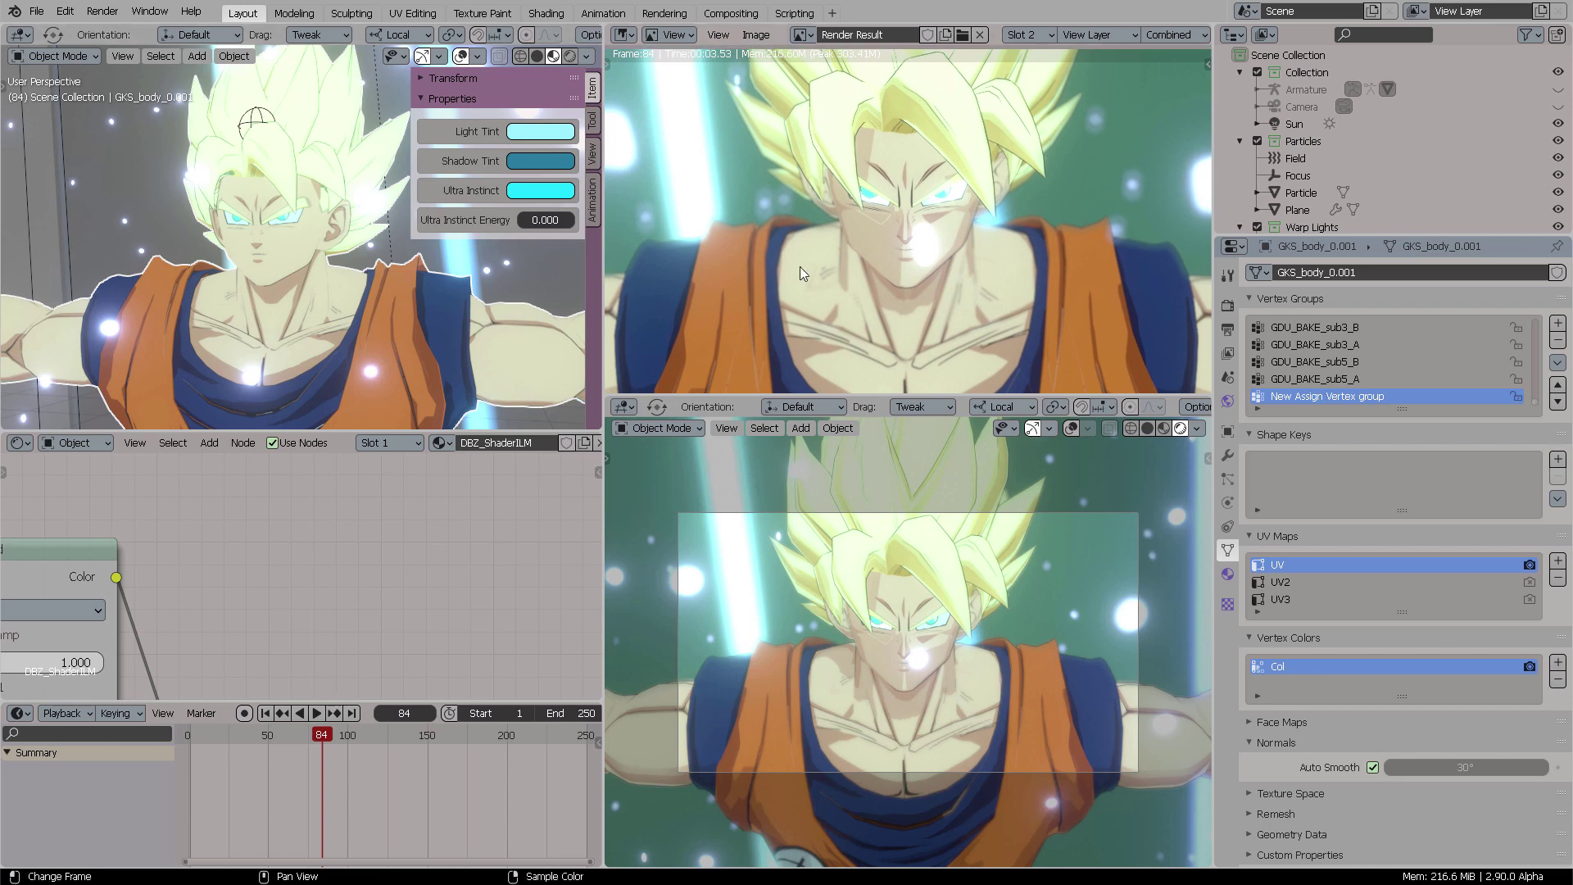
pyautogui.hotkey('ctrl', 'space')
pyautogui.scroll(4, 872, 390)
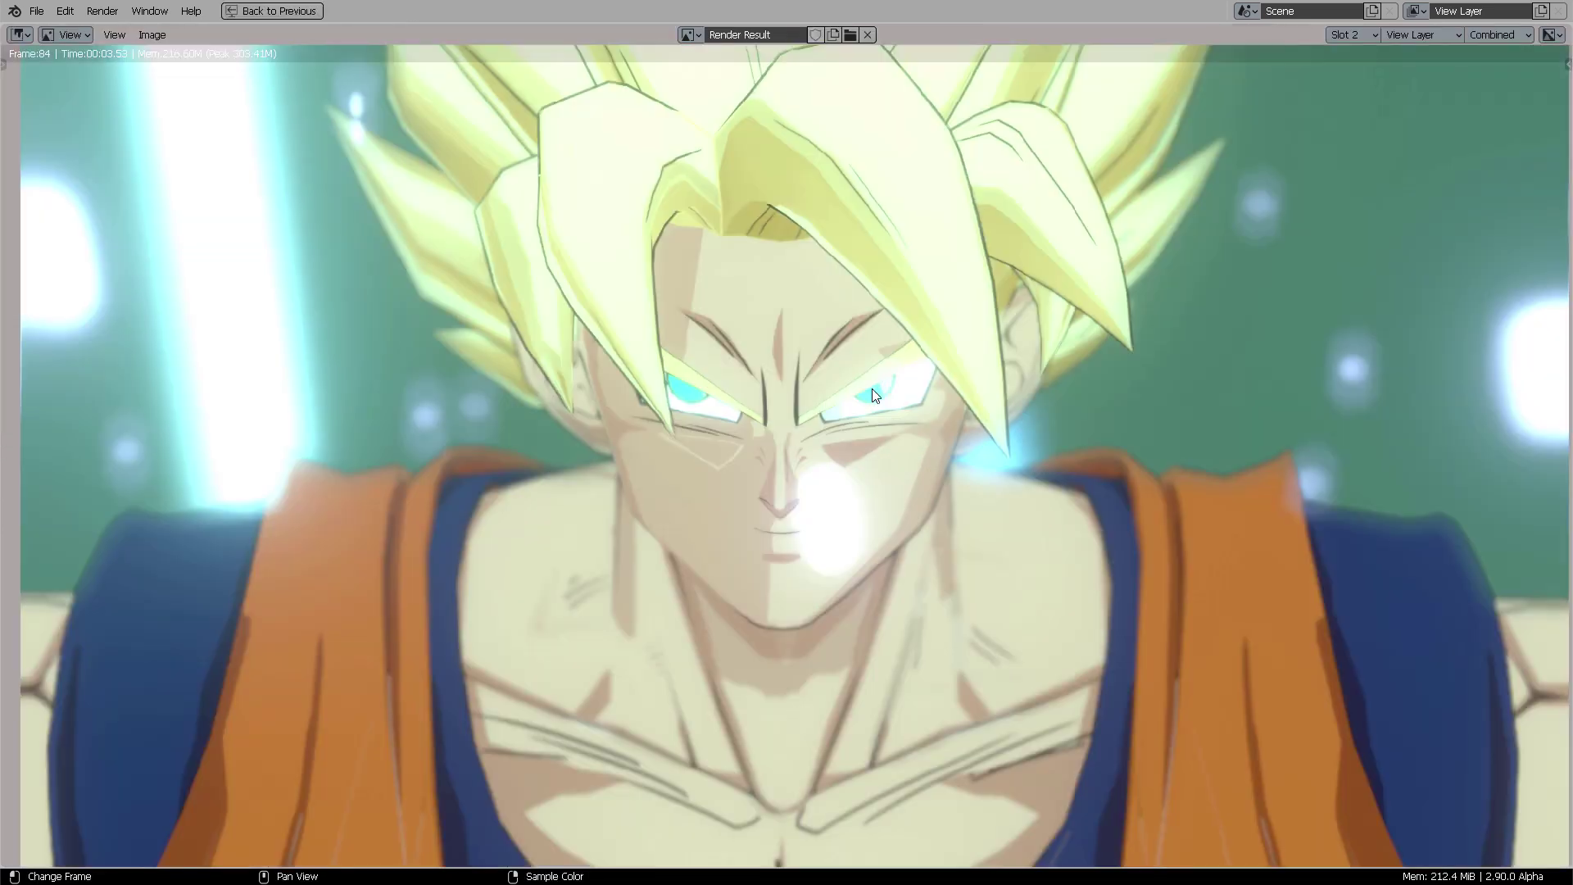
pyautogui.scroll(-4, 871, 388)
pyautogui.scroll(5, 873, 386)
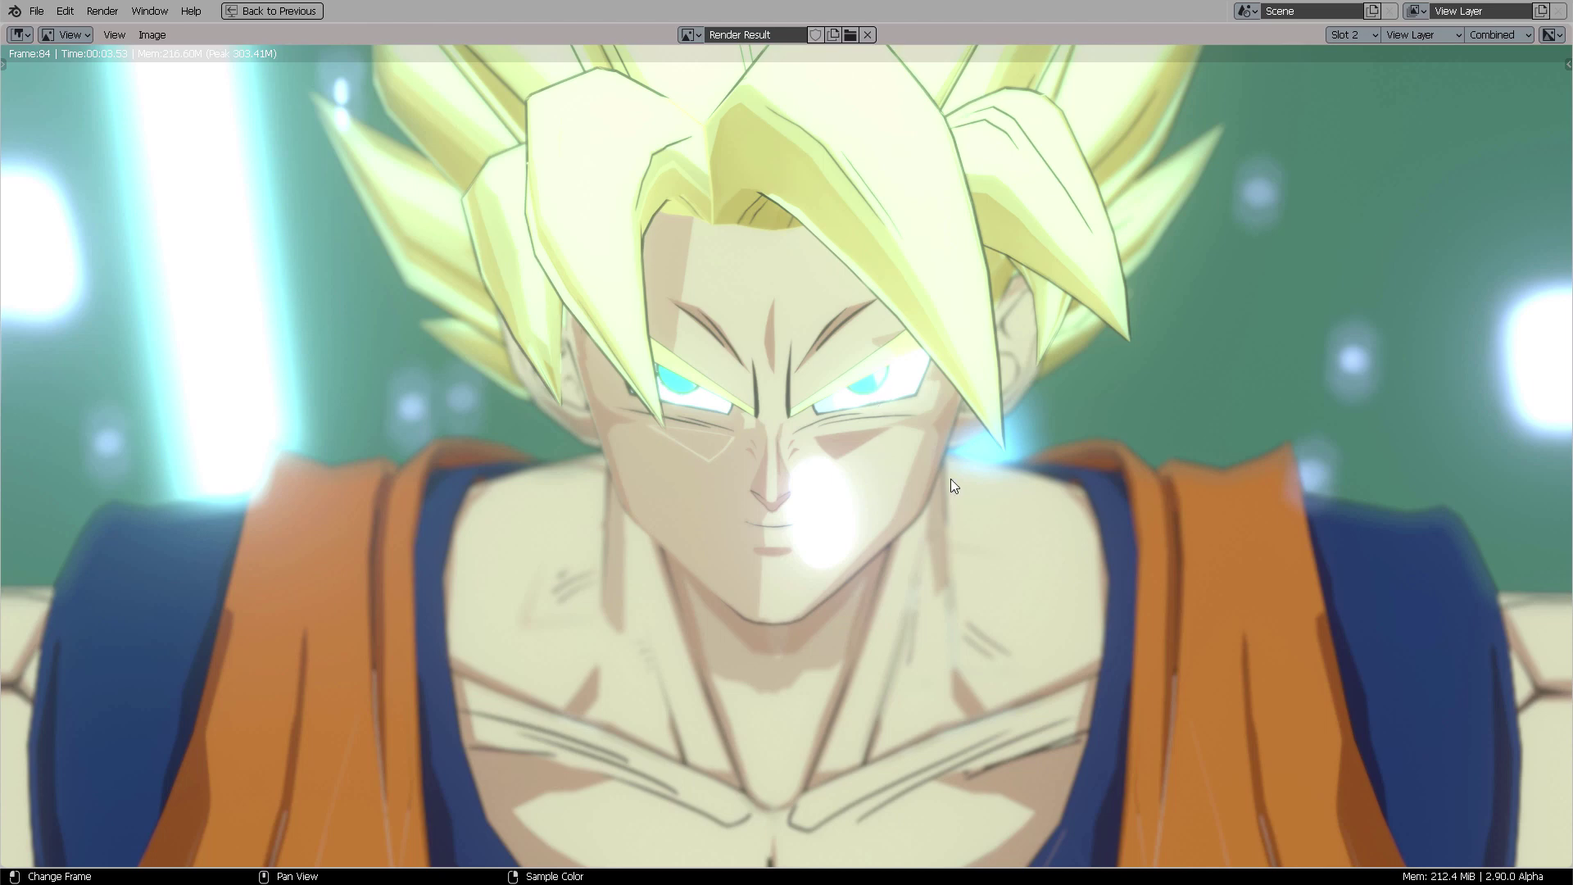
pyautogui.scroll(-3, 950, 479)
pyautogui.scroll(3, 951, 479)
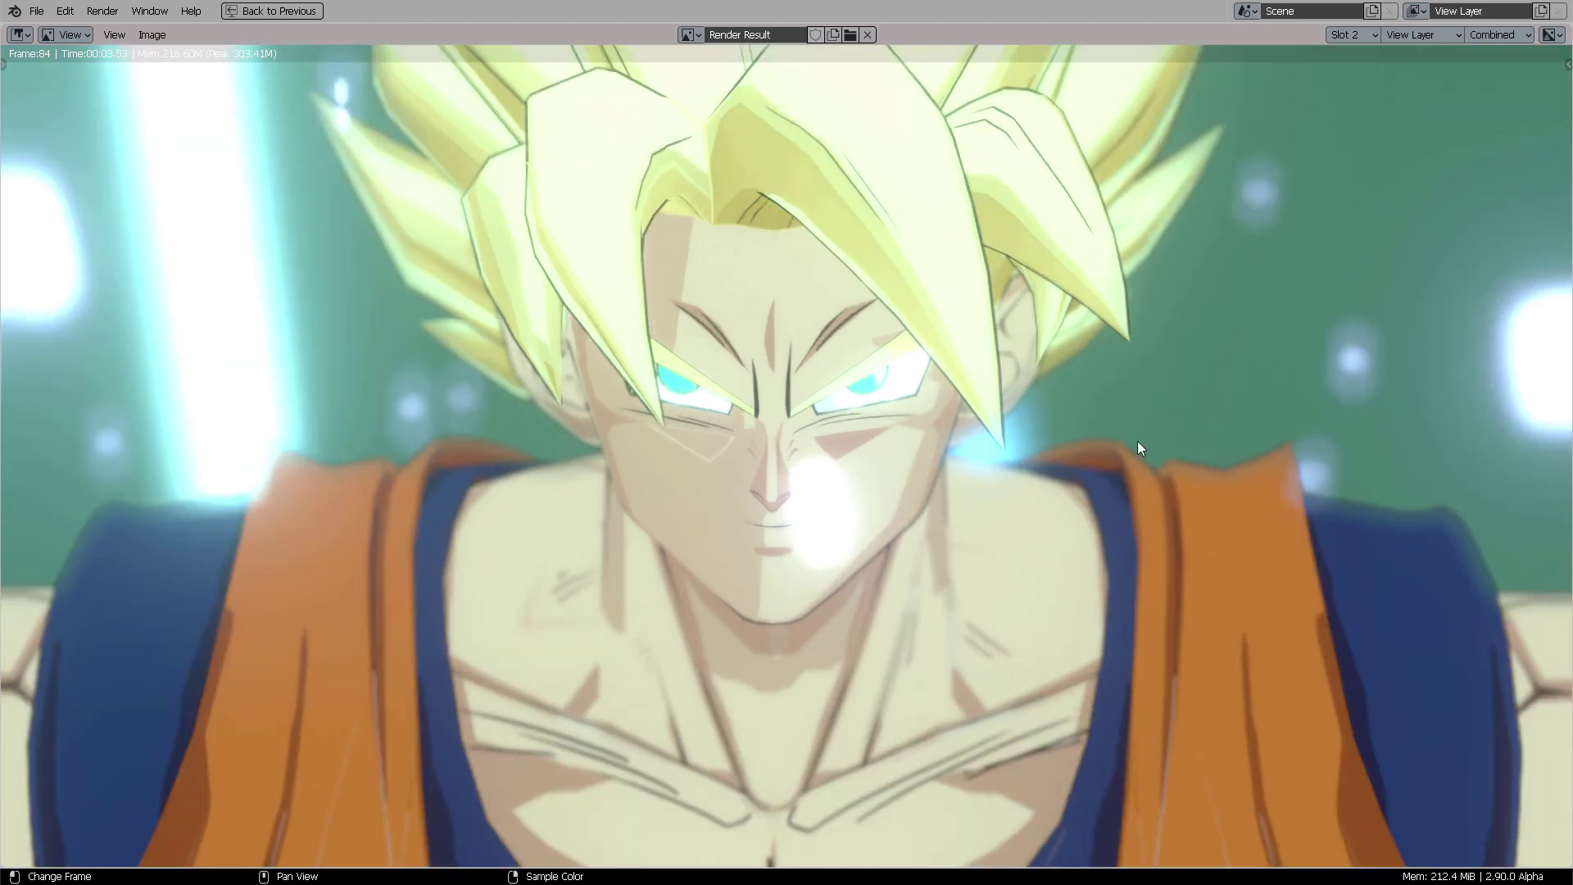